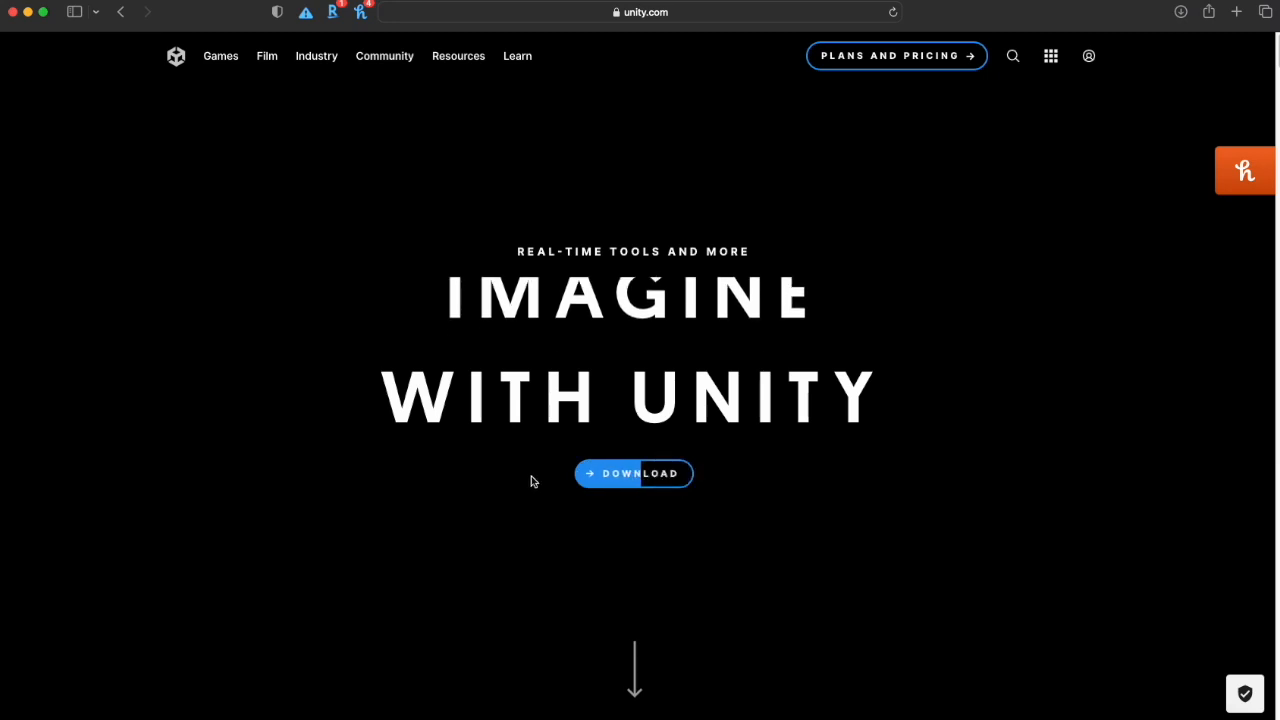
- Download the Unity Hub installer for Mac from the Unity website
{"action": "left_click", "coordinate": [610, 477]}
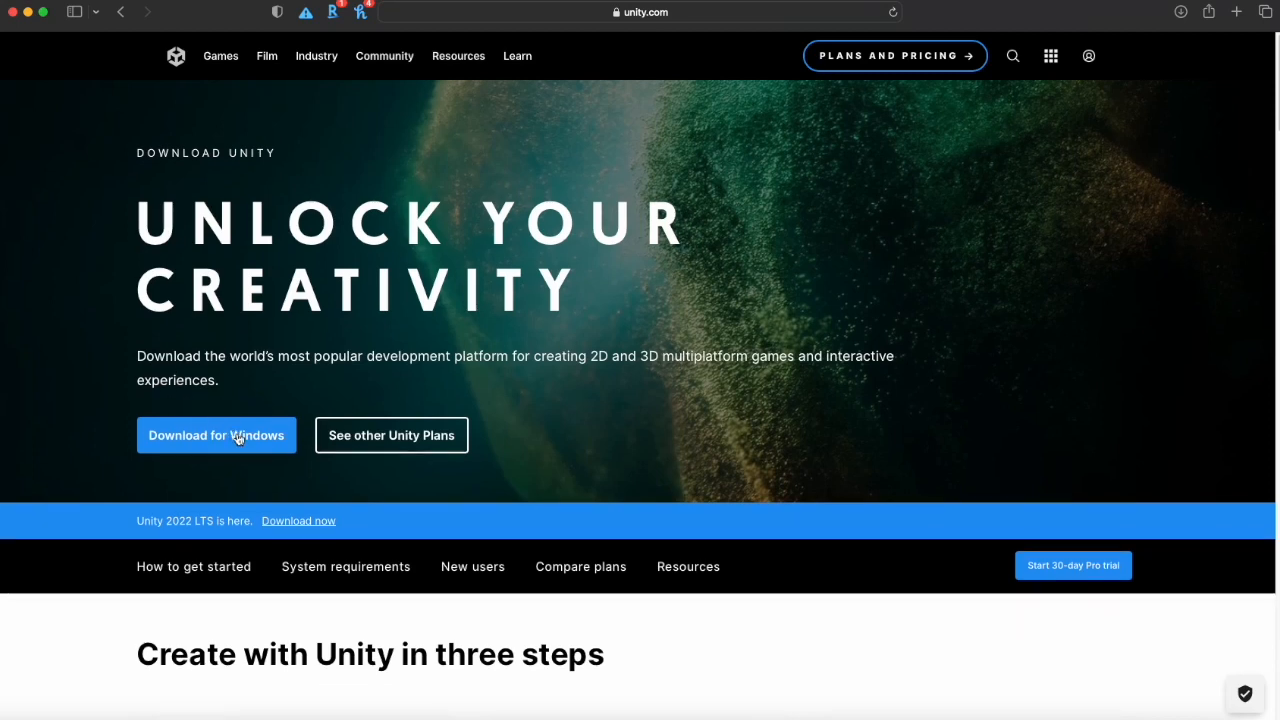
{"action": "scroll", "coordinate": [240, 440], "scroll_direction": "down", "scroll_amount": 5}
{"action": "scroll", "coordinate": [240, 440], "scroll_direction": "down", "scroll_amount": 2}
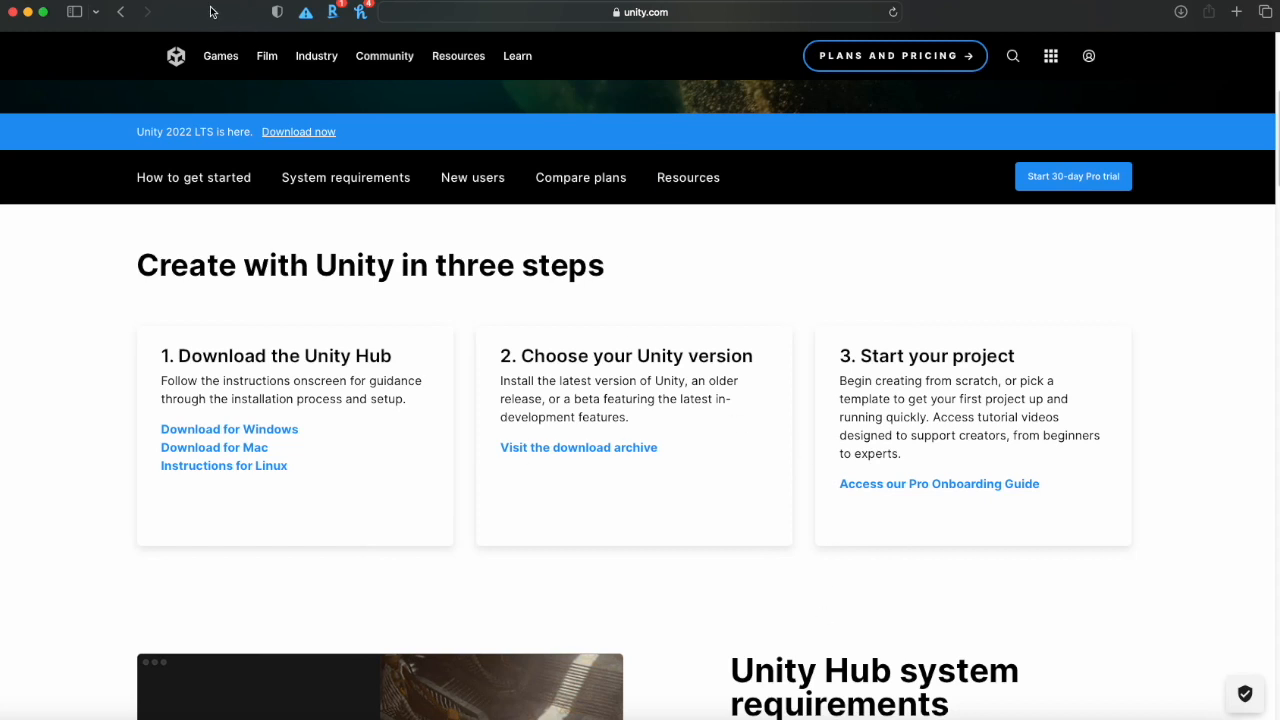
{"action": "mouse_move", "coordinate": [197, 64]}
{"action": "left_click", "coordinate": [1166, 714]}
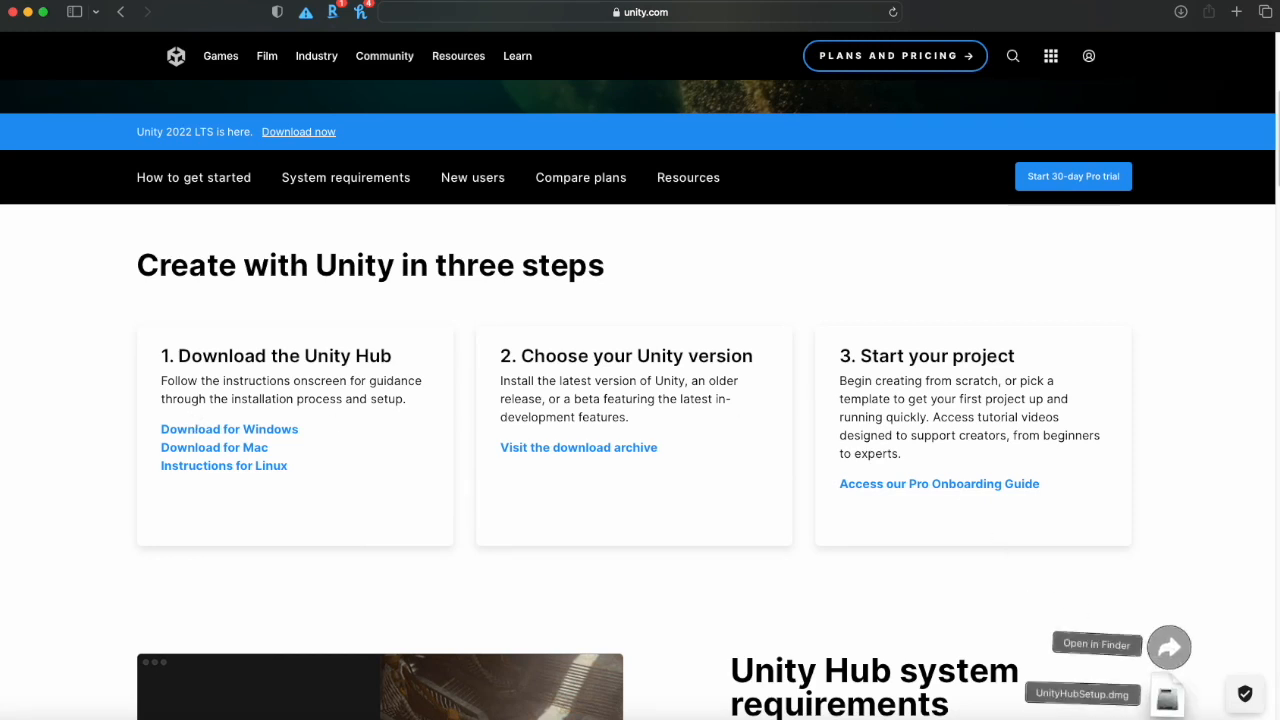
- Open the downloaded UnityHubSetup.dmg and agree to the Unity Terms of Service
{"action": "left_click", "coordinate": [1165, 702]}
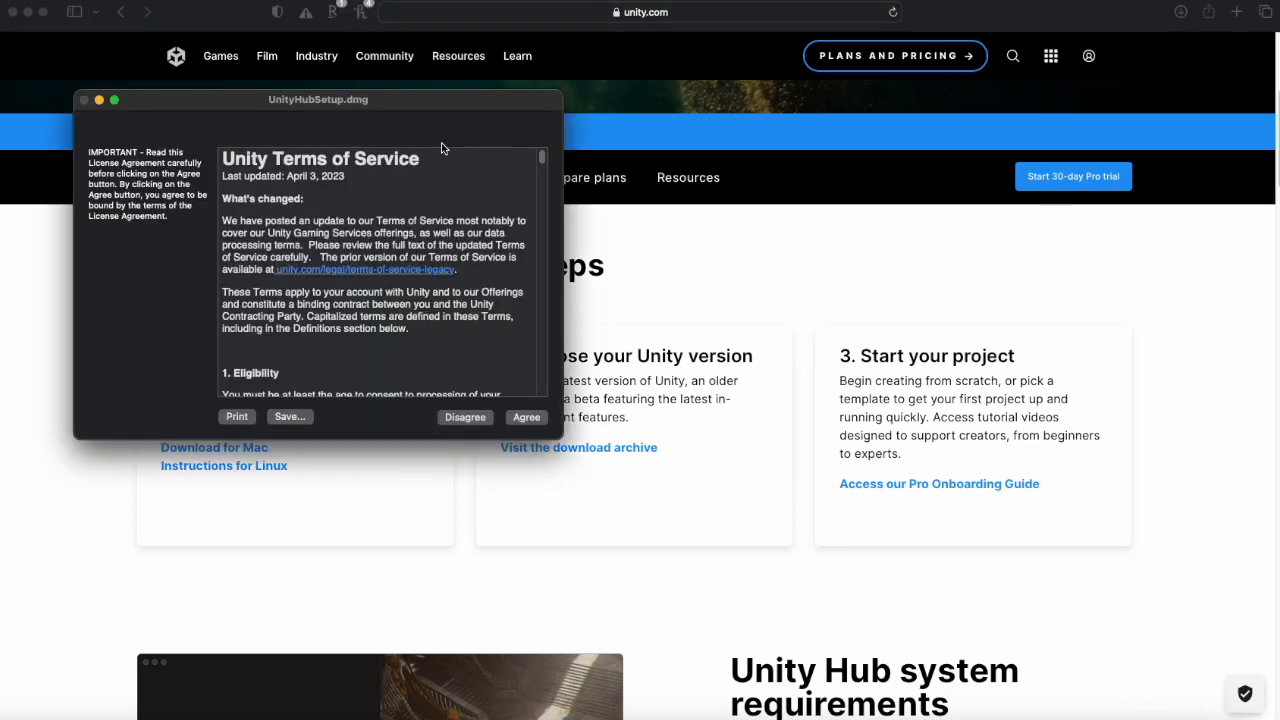
{"action": "left_click_drag", "start_coordinate": [320, 103], "coordinate": [588, 208]}
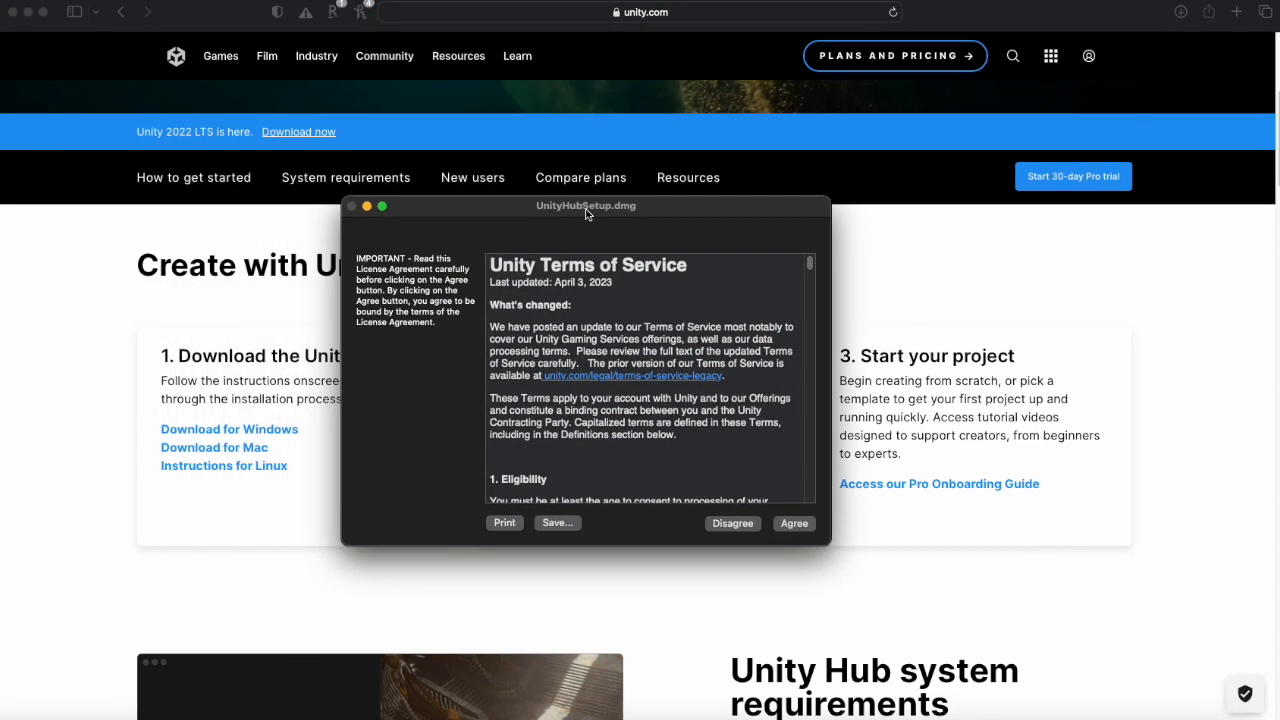
{"action": "scroll", "coordinate": [564, 392], "scroll_direction": "down", "scroll_amount": 3}
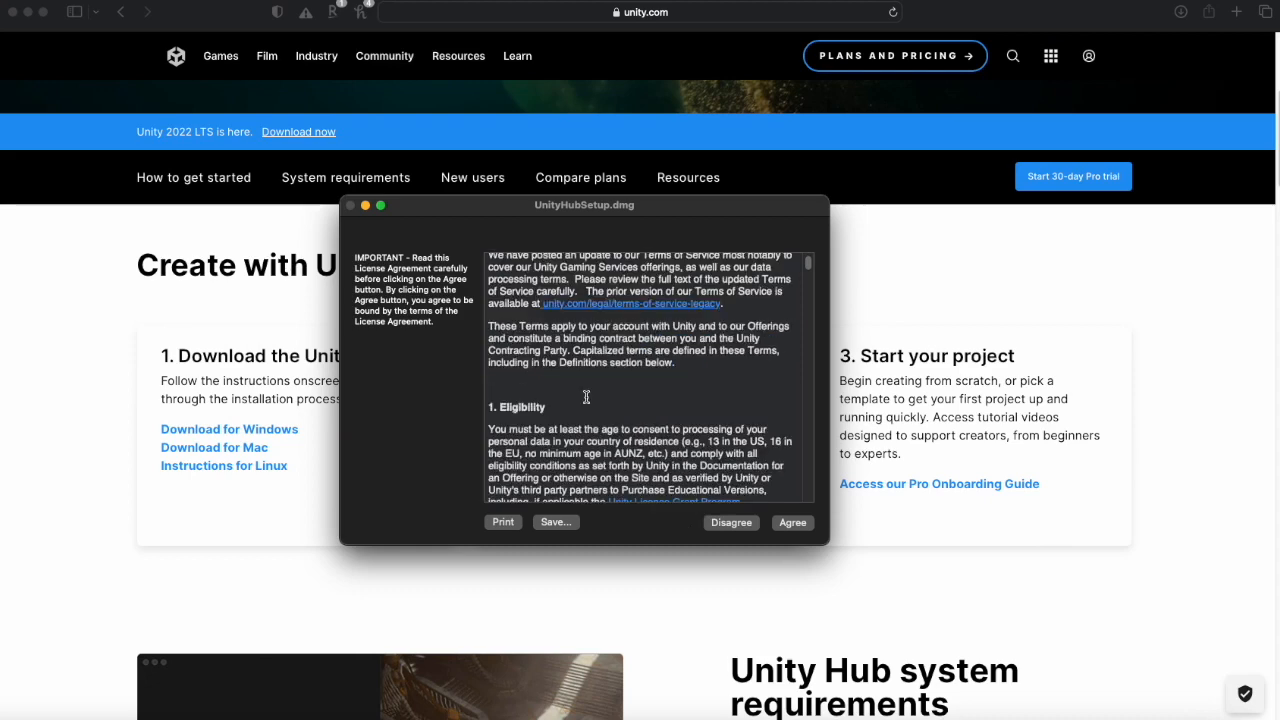
{"action": "left_click", "coordinate": [792, 523]}
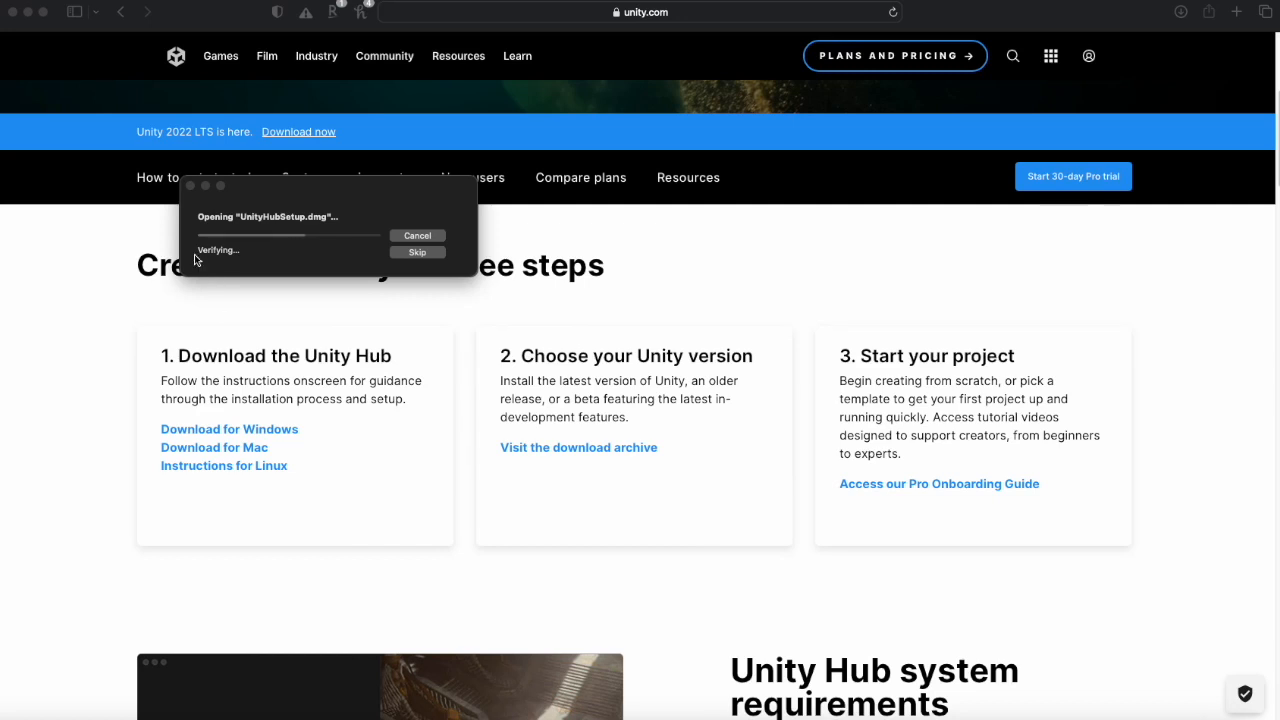
- Install Unity Hub by copying its icon into the Applications folder
{"action": "left_click_drag", "start_coordinate": [300, 186], "coordinate": [566, 243]}
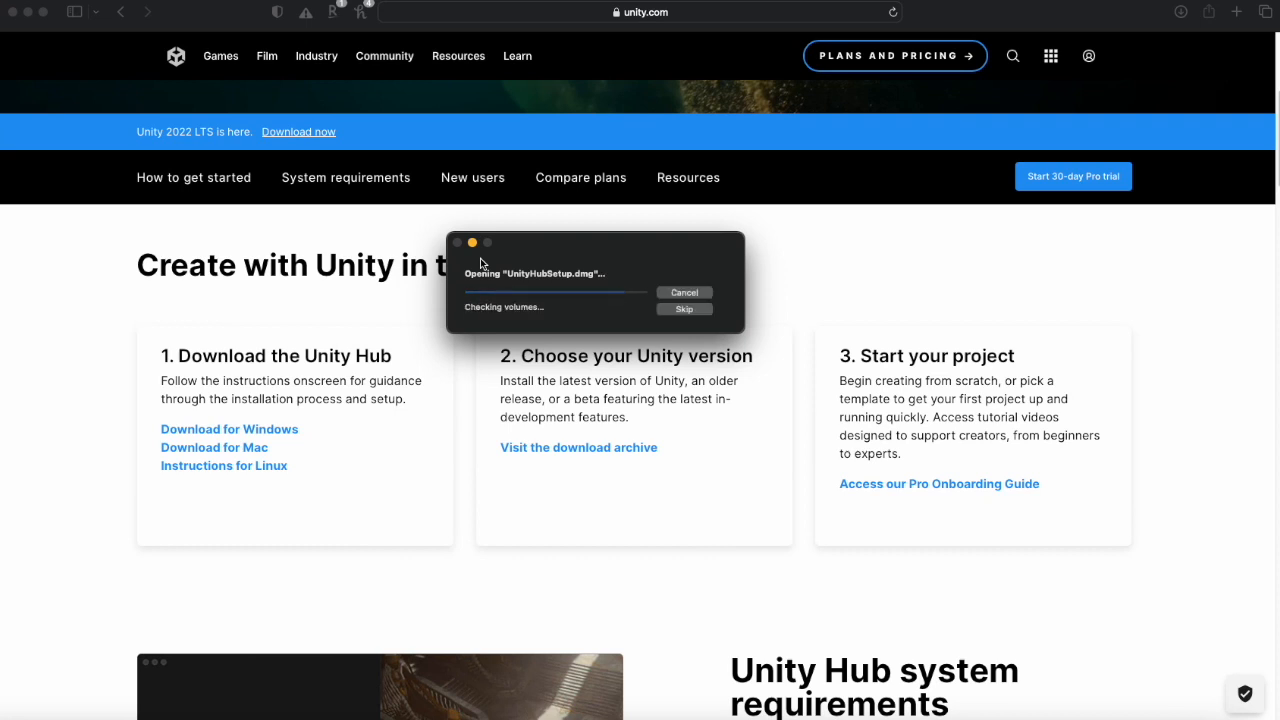
{"action": "left_click_drag", "start_coordinate": [5, 123], "coordinate": [736, 168]}
{"action": "left_click_drag", "start_coordinate": [616, 441], "coordinate": [626, 537]}
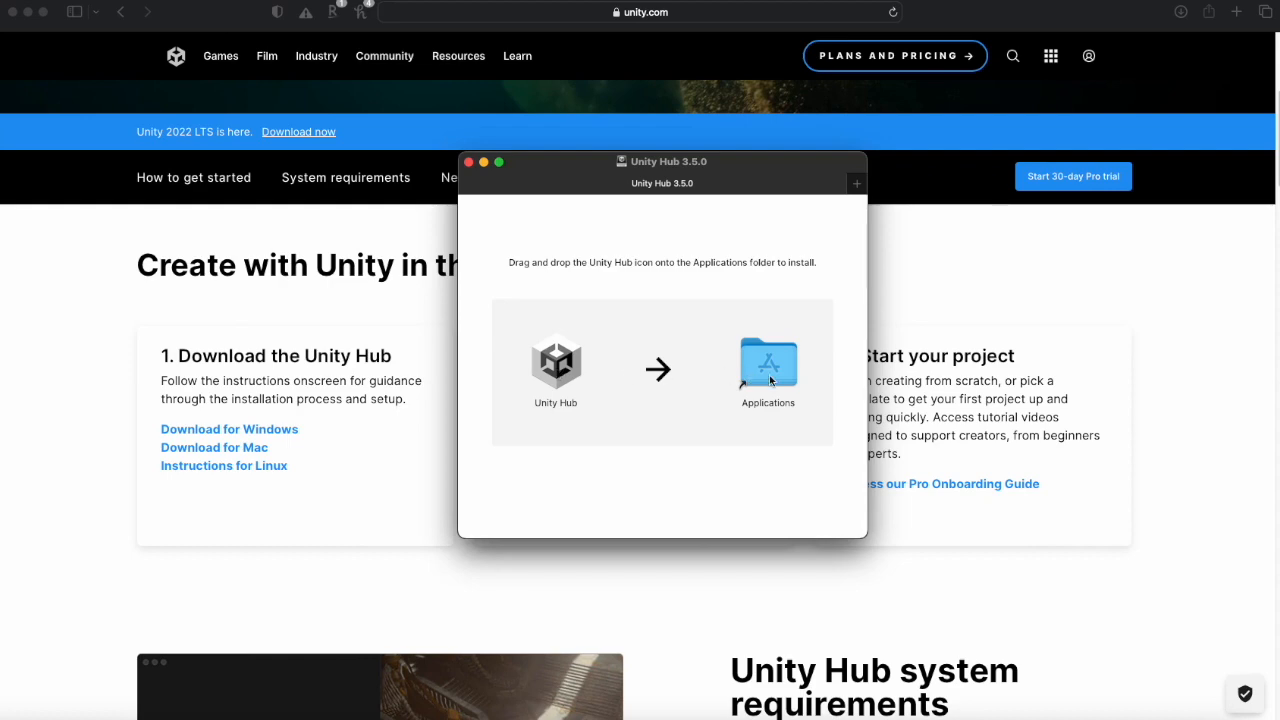
{"action": "left_click_drag", "start_coordinate": [556, 362], "coordinate": [764, 372]}
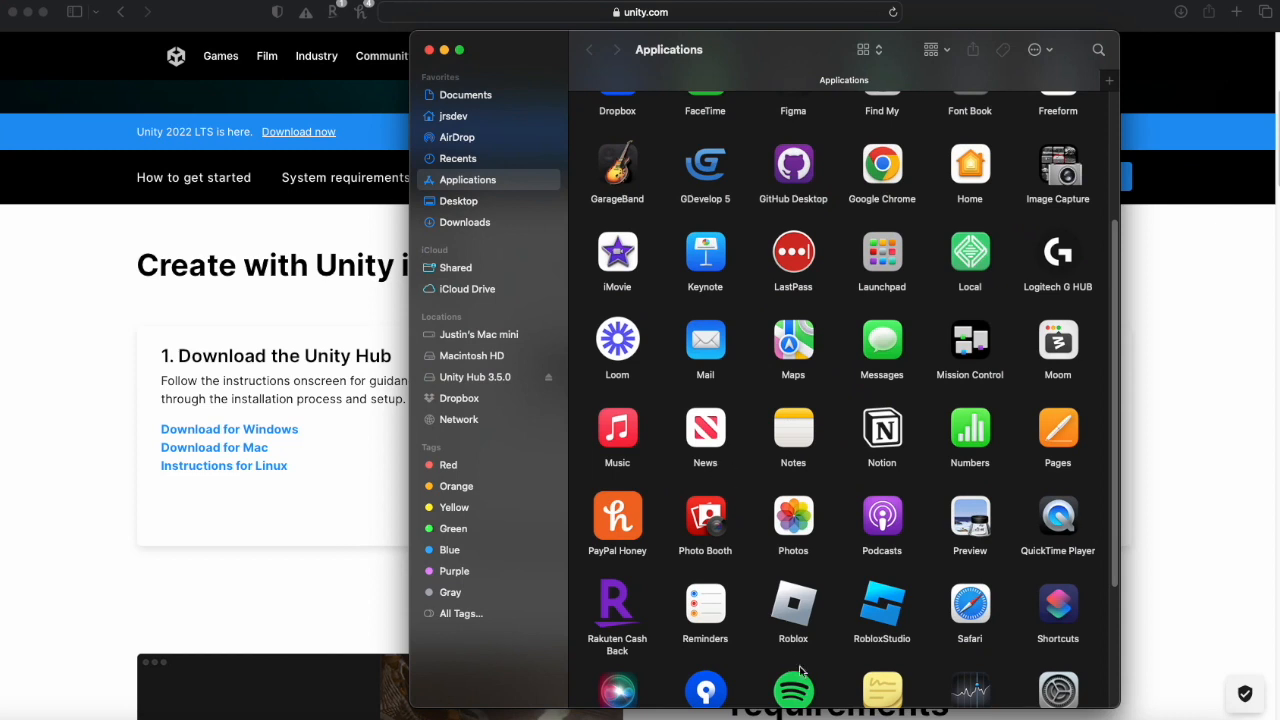
{"action": "left_click_drag", "start_coordinate": [772, 567], "coordinate": [772, 567]}
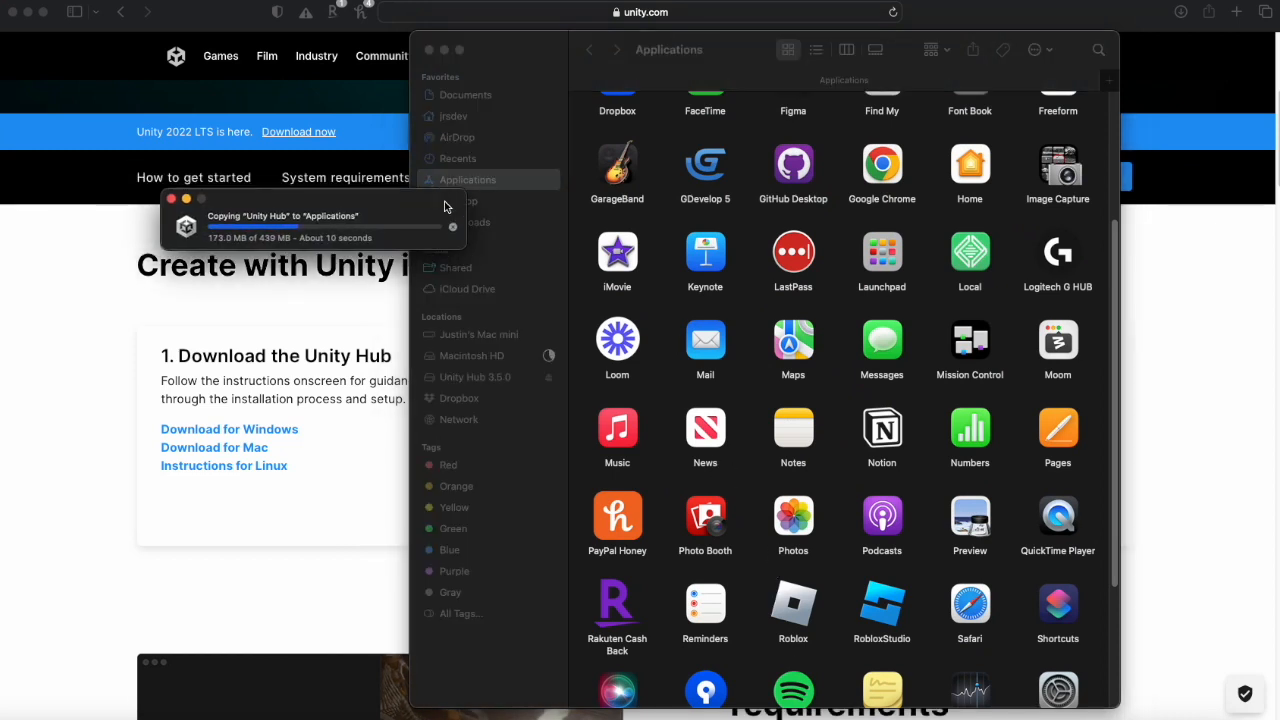
{"action": "left_click_drag", "start_coordinate": [434, 206], "coordinate": [709, 293]}
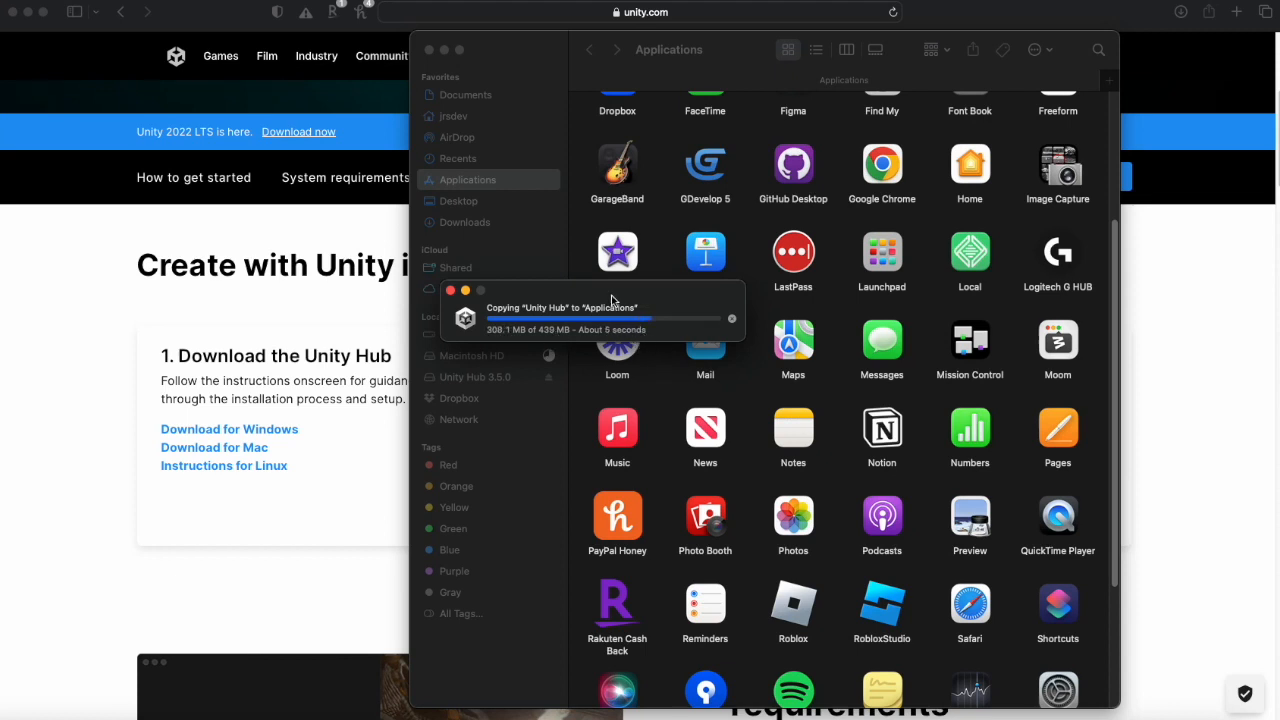
{"action": "left_click_drag", "start_coordinate": [600, 290], "coordinate": [625, 295]}
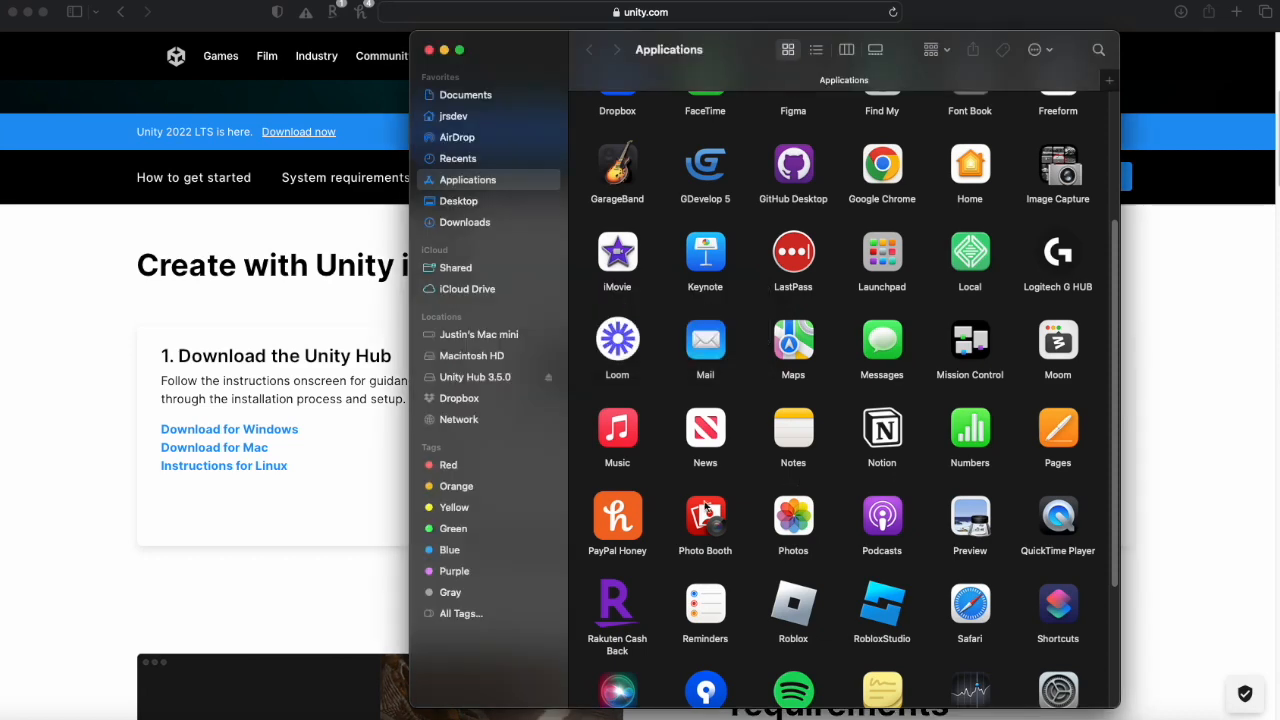
- Close the Unity Hub installer window and eject the Unity Hub 3.5.0 disk image
{"action": "left_click_drag", "start_coordinate": [539, 52], "coordinate": [420, 256]}
{"action": "left_click", "coordinate": [578, 182]}
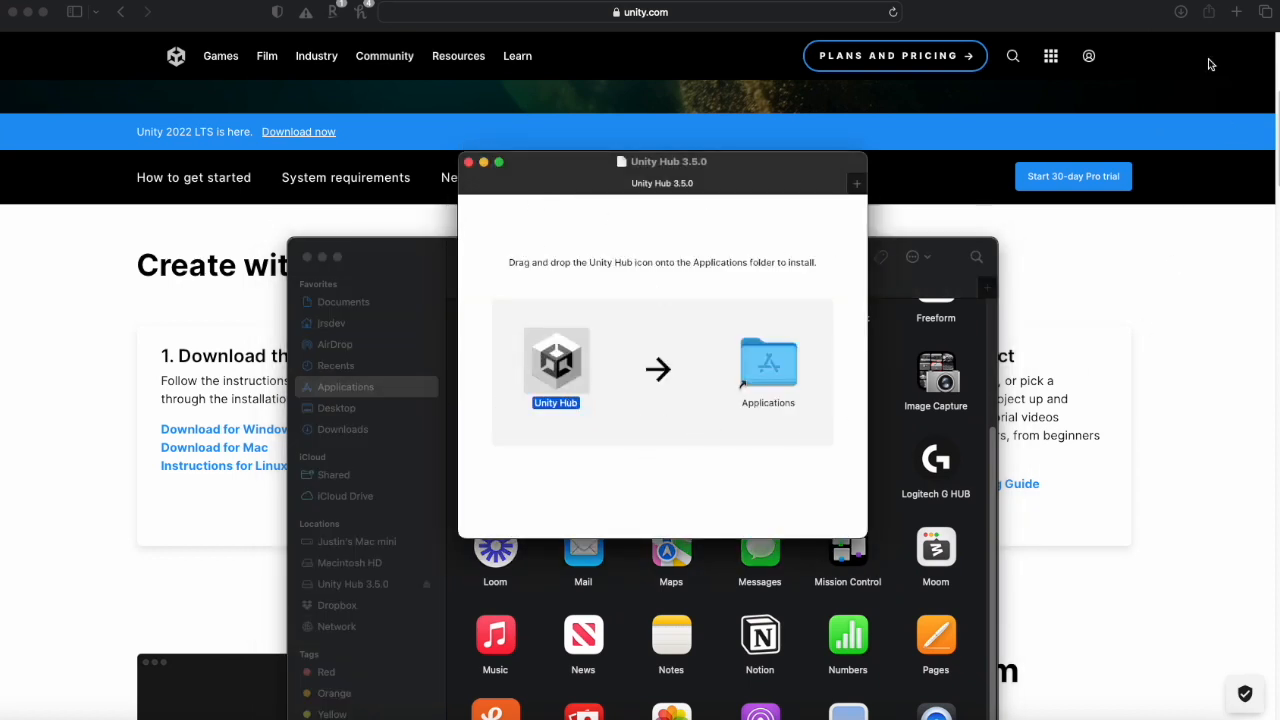
{"action": "mouse_move", "coordinate": [556, 169]}
{"action": "left_mouse_down"}
{"action": "mouse_move", "coordinate": [567, 165]}
{"action": "mouse_move", "coordinate": [558, 151]}
{"action": "left_mouse_up"}
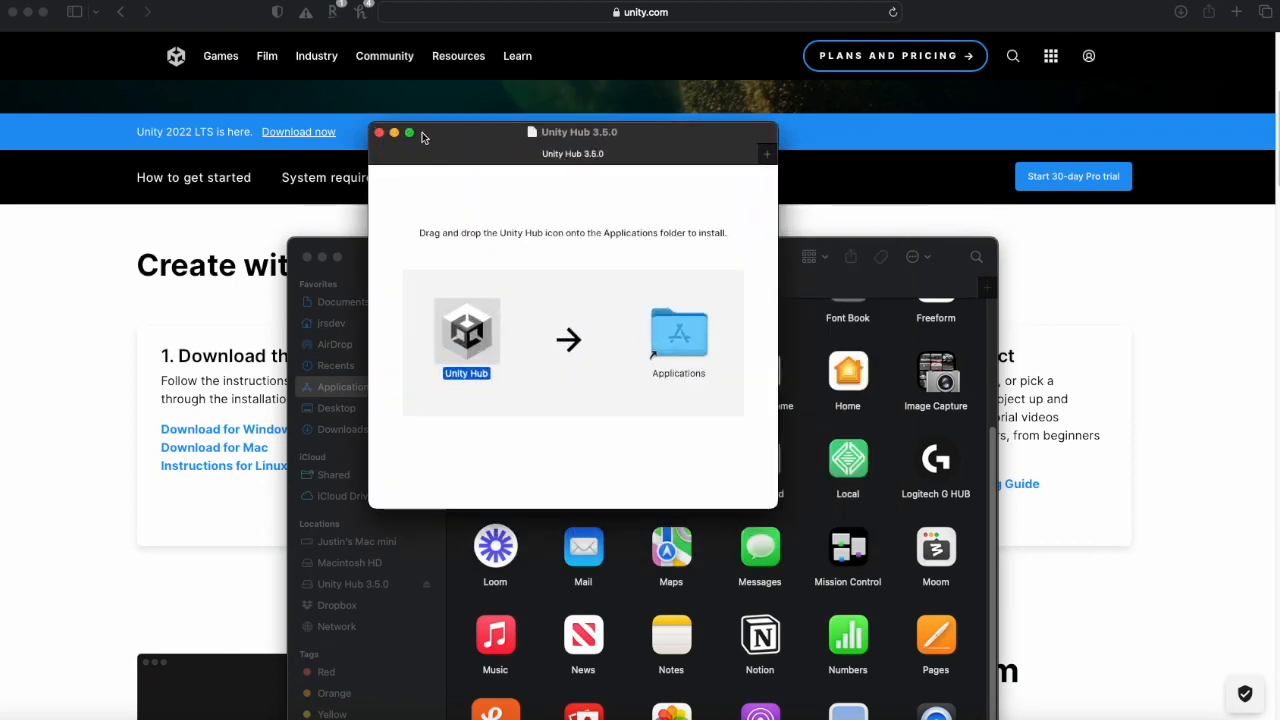
{"action": "left_click_drag", "start_coordinate": [427, 139], "coordinate": [444, 146]}
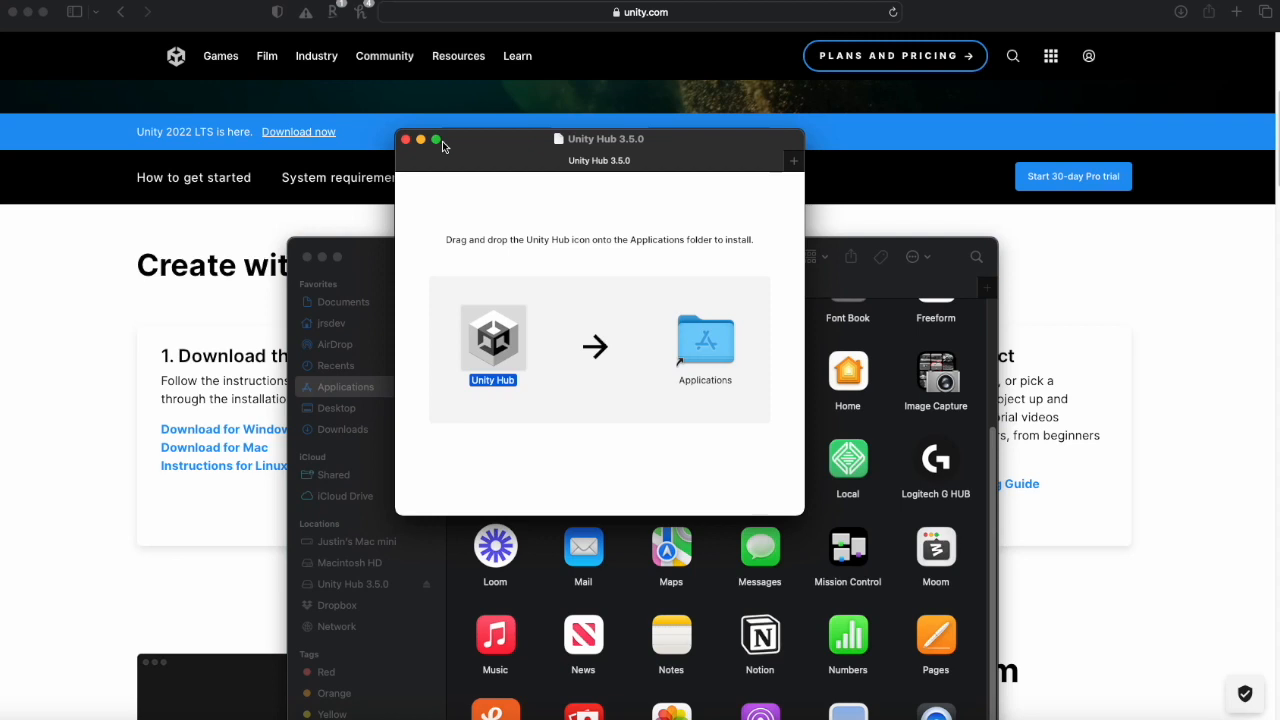
{"action": "left_click_drag", "start_coordinate": [479, 140], "coordinate": [555, 188]}
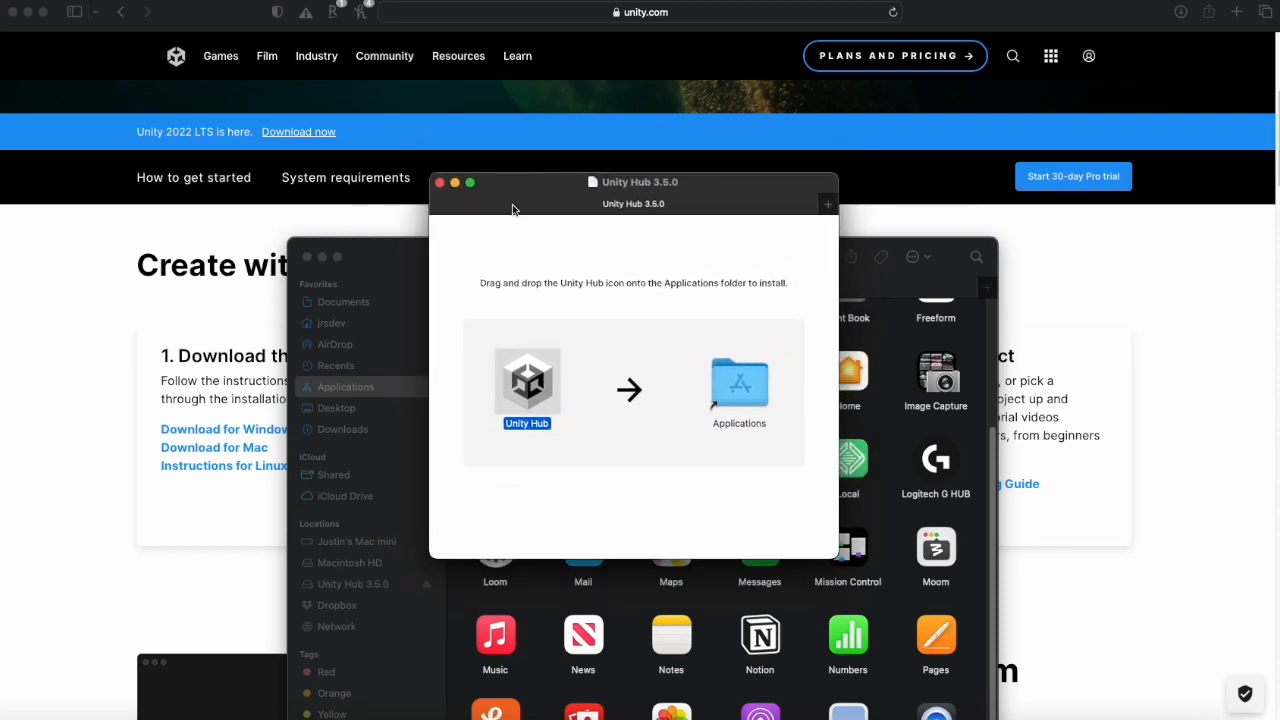
{"action": "left_click", "coordinate": [439, 183]}
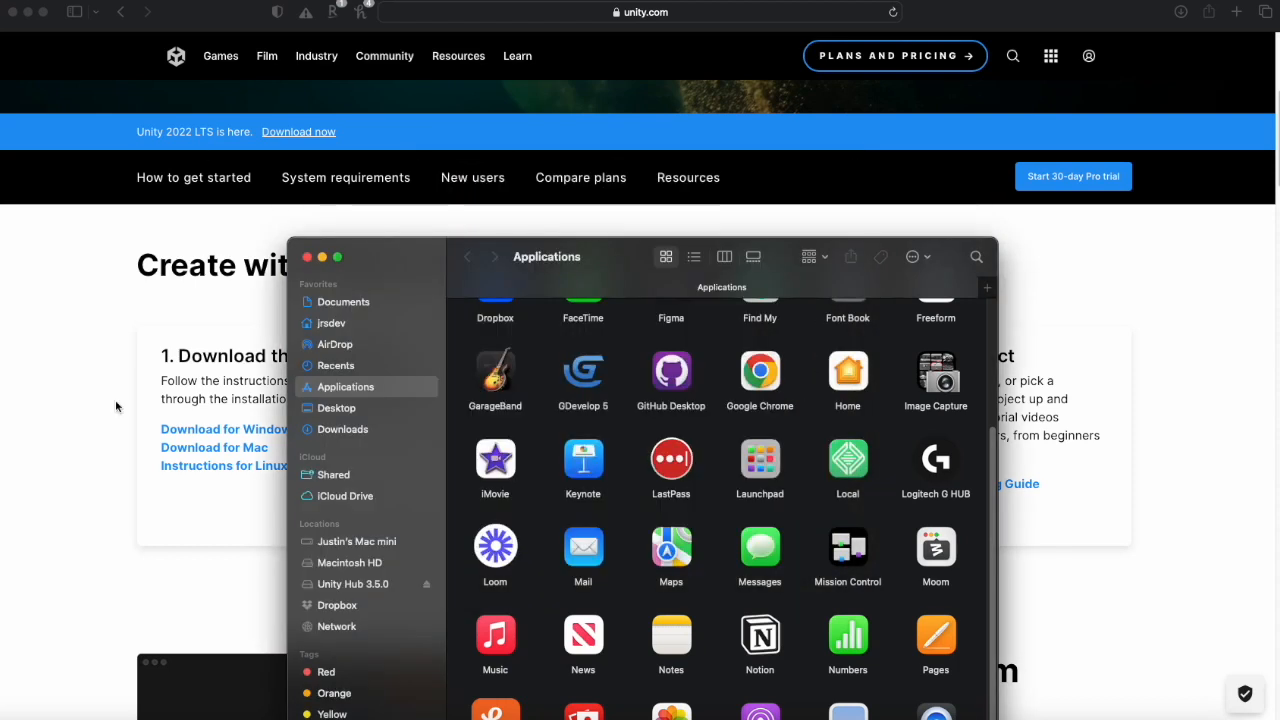
{"action": "left_click_drag", "start_coordinate": [604, 252], "coordinate": [639, 170]}
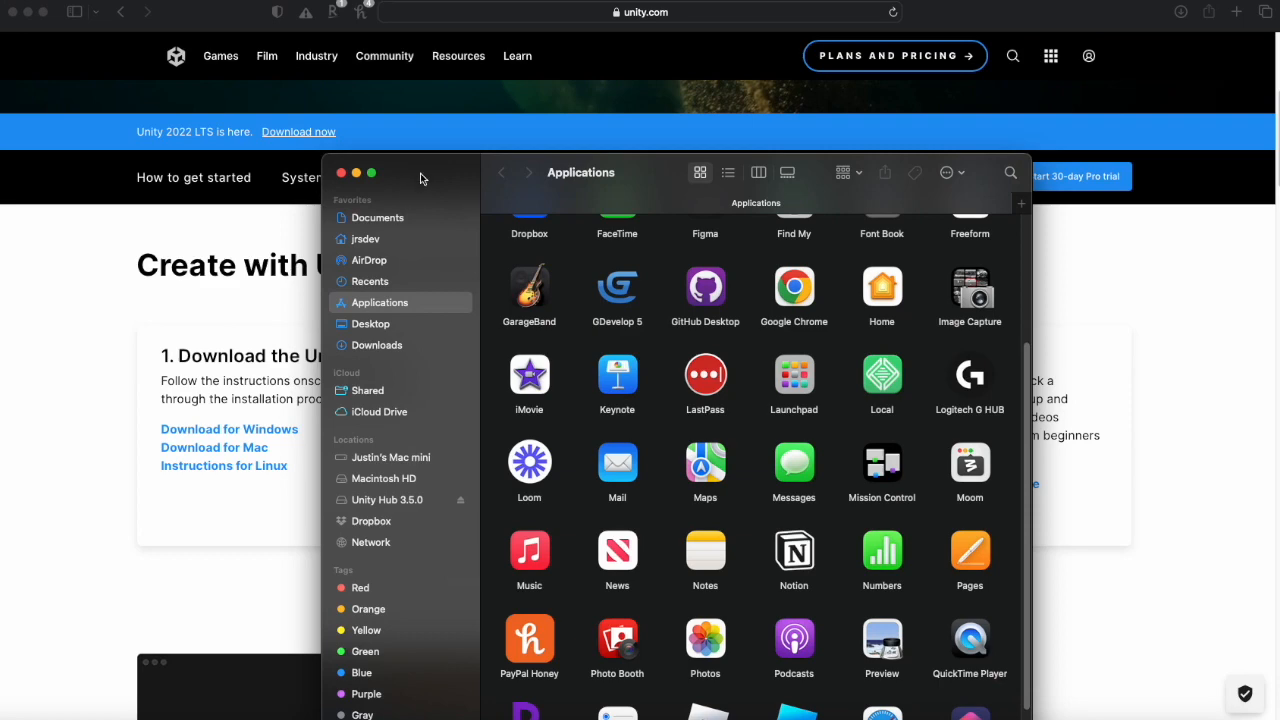
{"action": "left_click_drag", "start_coordinate": [428, 168], "coordinate": [419, 124]}
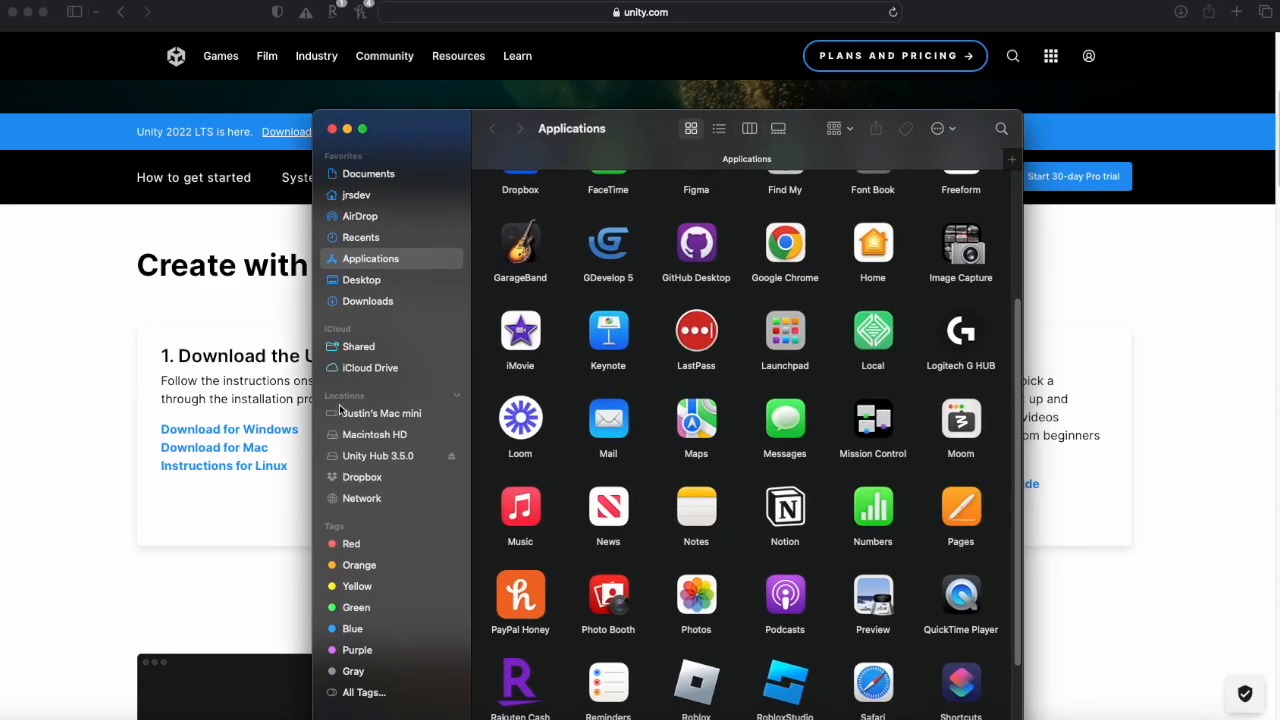
{"action": "left_click", "coordinate": [451, 458]}
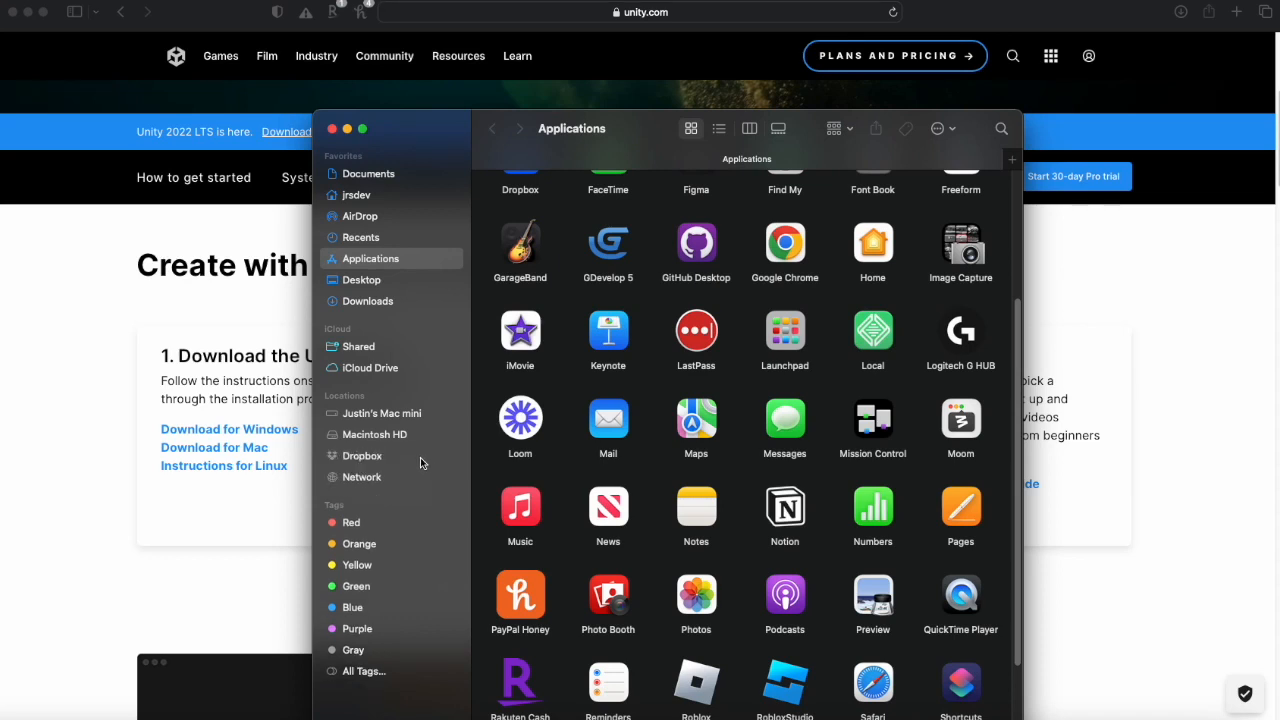
- Open the Downloads folder to check the installer file, then close the Finder window
{"action": "left_click", "coordinate": [370, 303]}
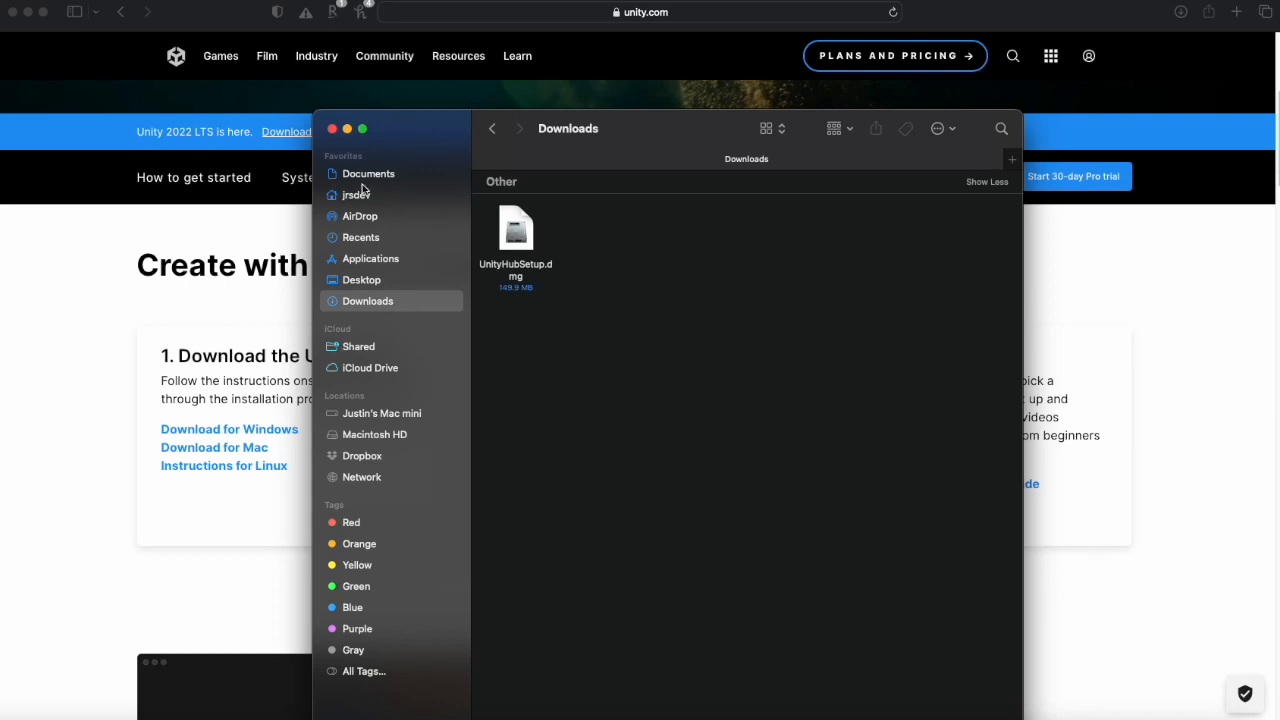
{"action": "left_click_drag", "start_coordinate": [410, 124], "coordinate": [508, 64]}
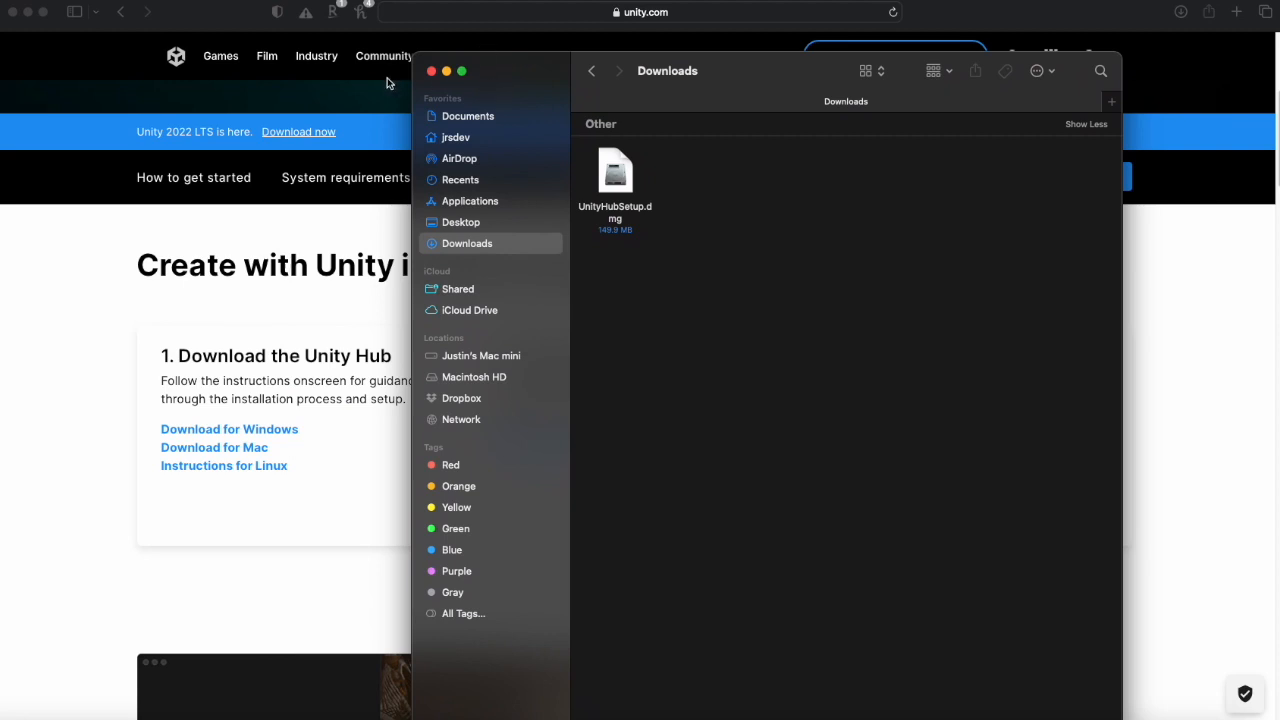
{"action": "left_click", "coordinate": [431, 71]}
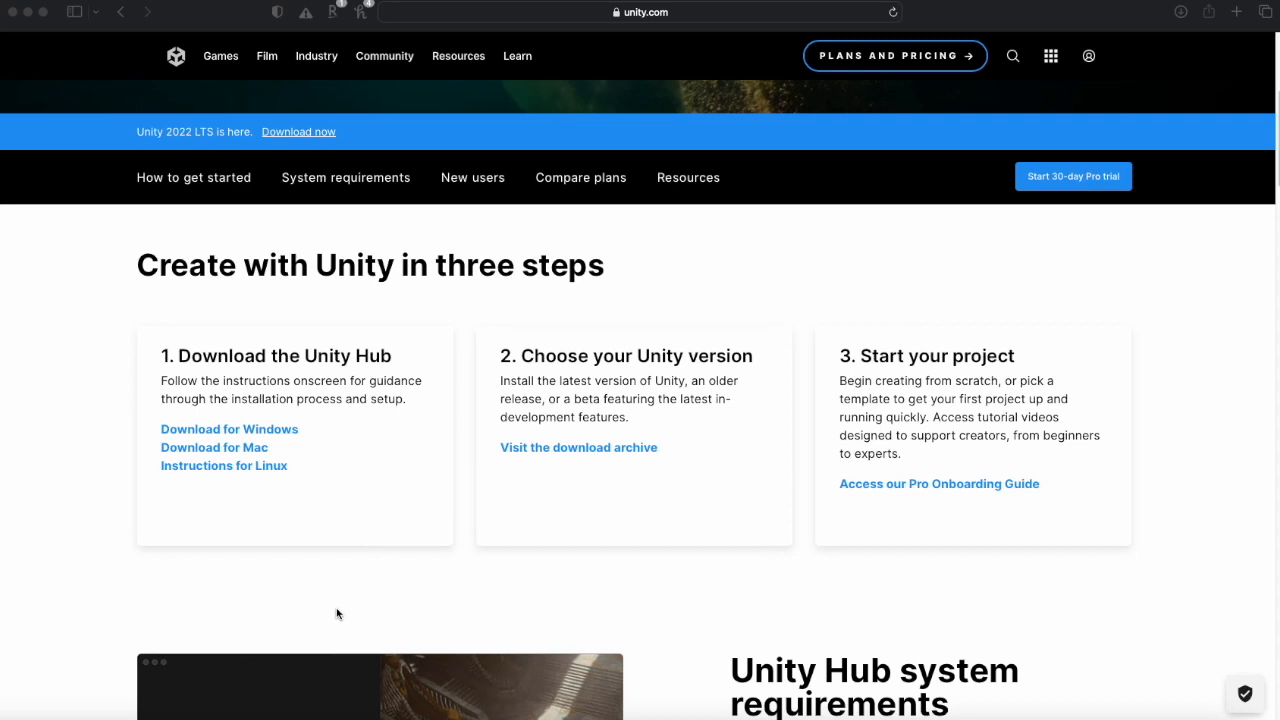
- Open Finder through Spotlight search
{"action": "key", "text": "super+space"}
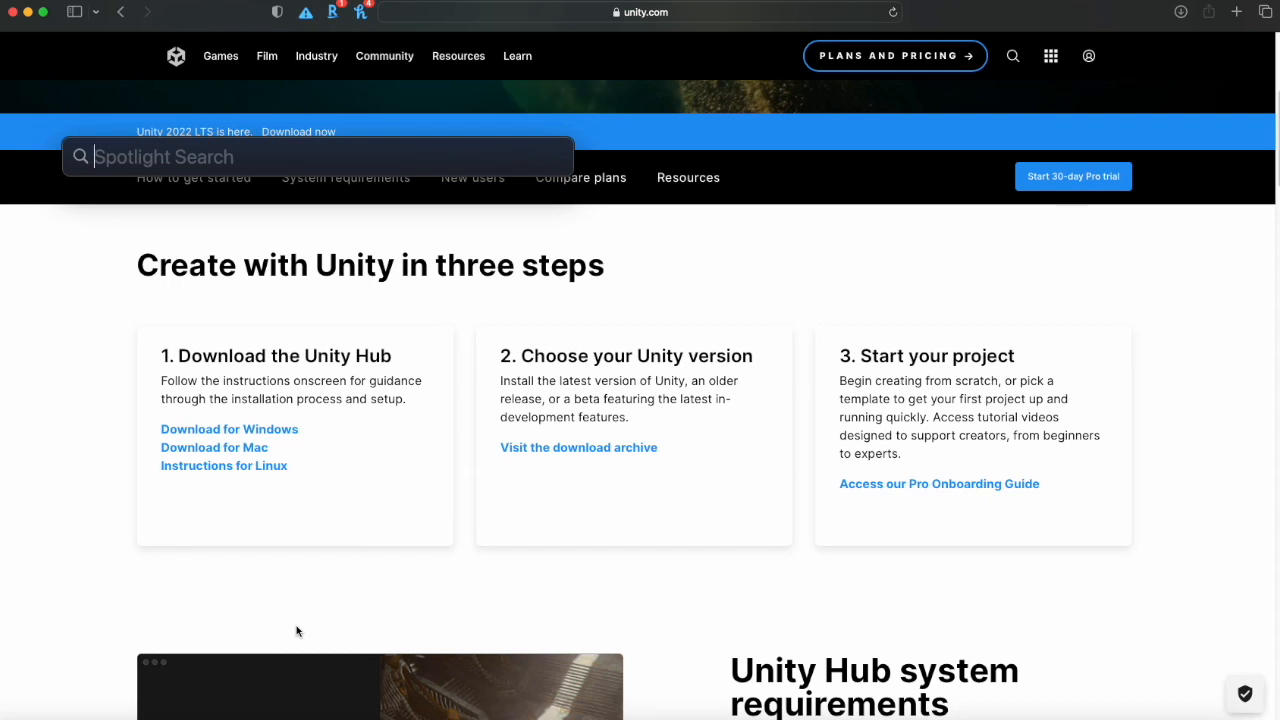
{"action": "type", "text": "find"}
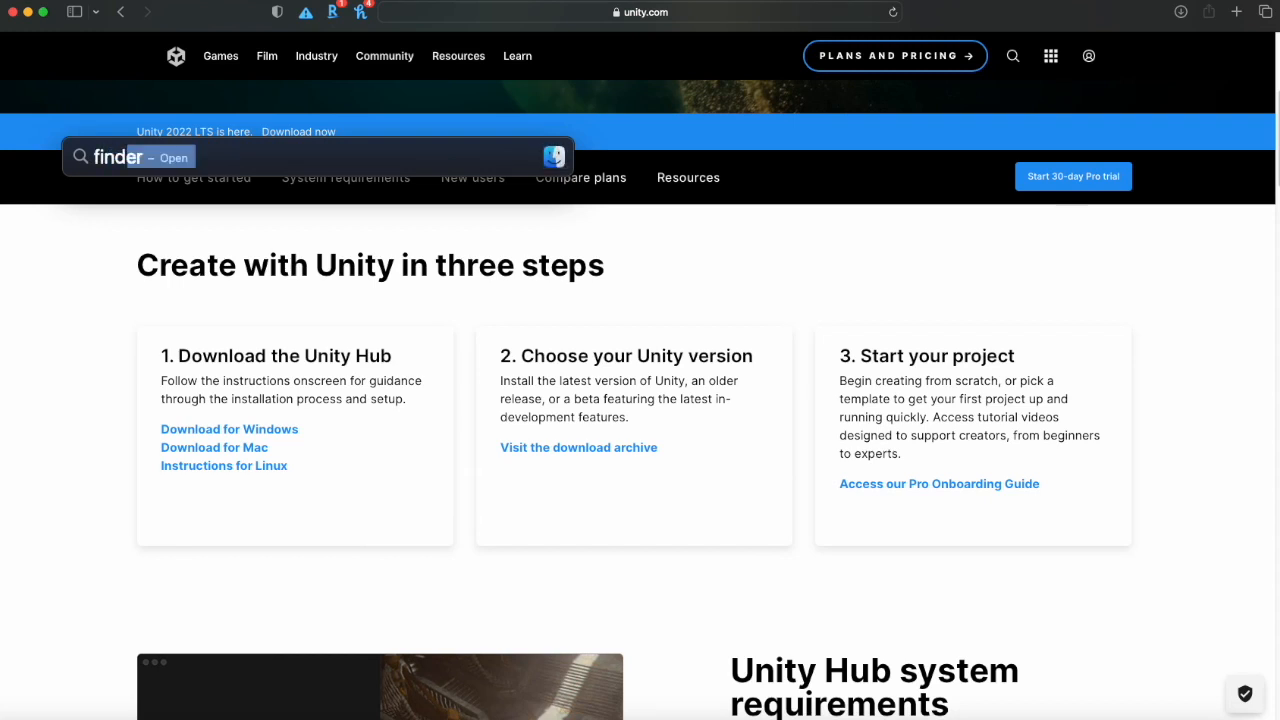
{"action": "key", "text": "Return"}
- Launch Unity Hub from the Applications folder, confirming that the downloaded app may open
{"action": "left_click_drag", "start_coordinate": [50, 11], "coordinate": [596, 37]}
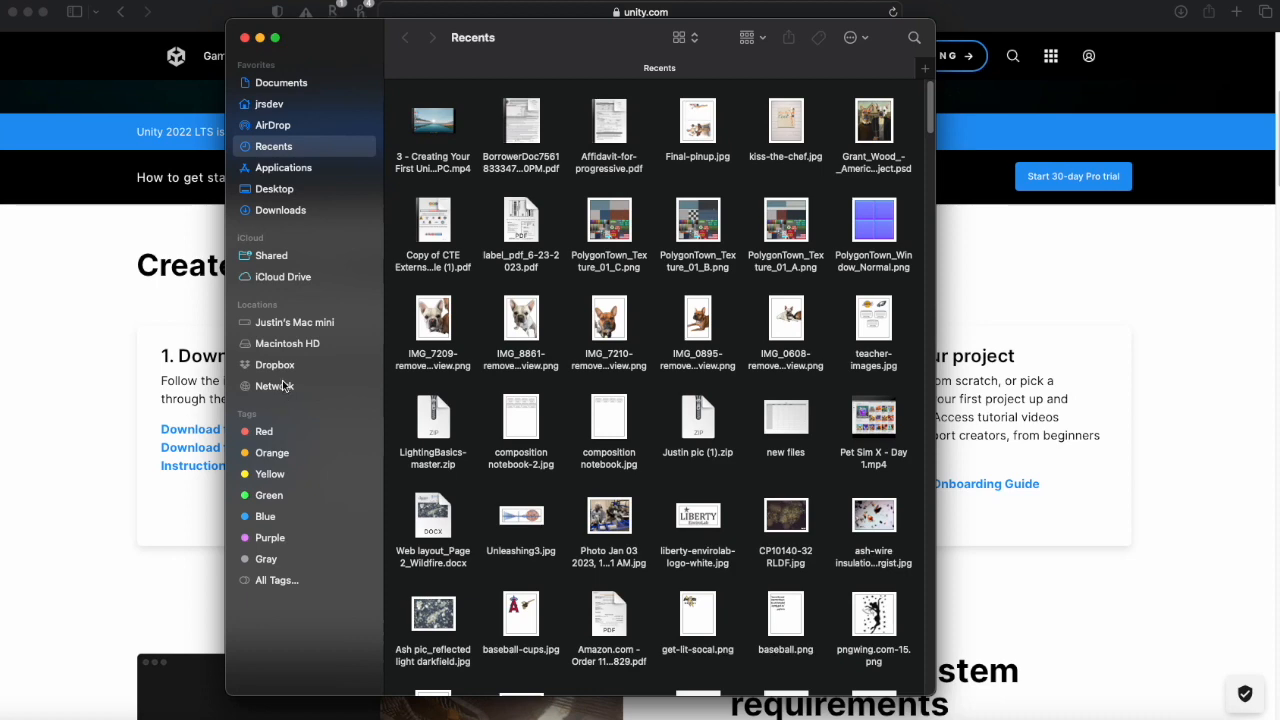
{"action": "left_click", "coordinate": [276, 168]}
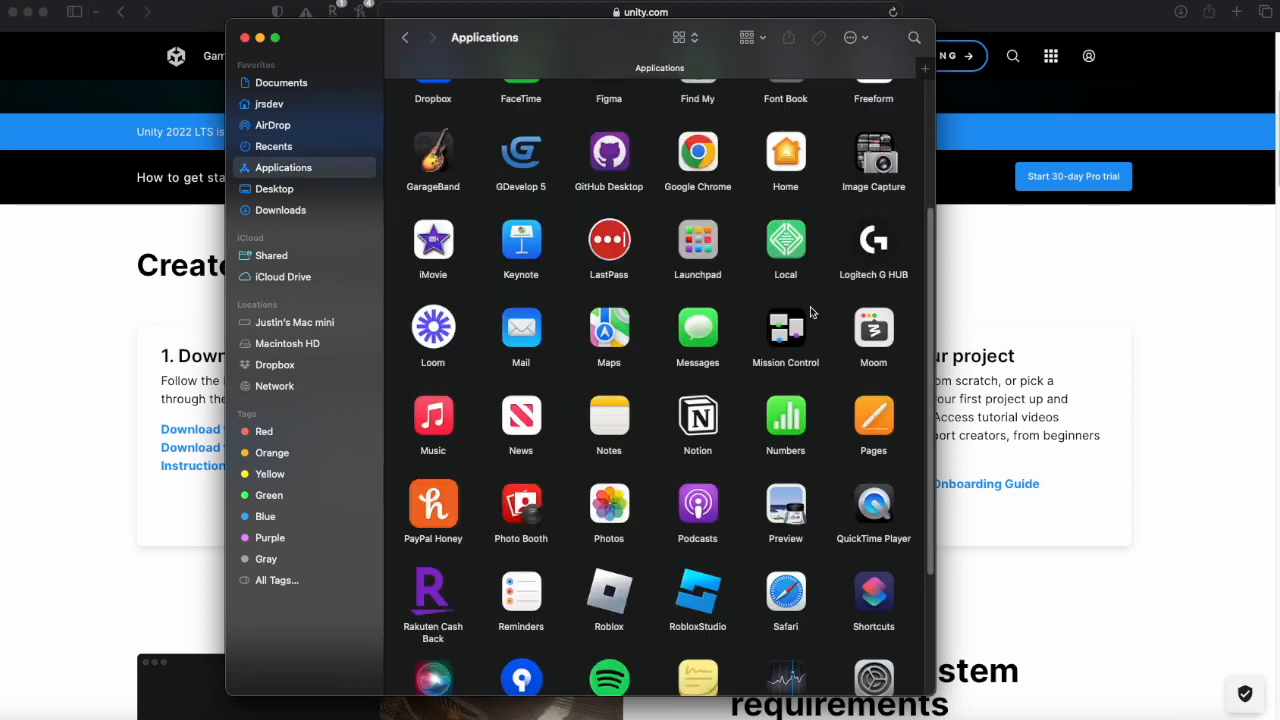
{"action": "scroll", "coordinate": [757, 486], "scroll_direction": "down", "scroll_amount": 5}
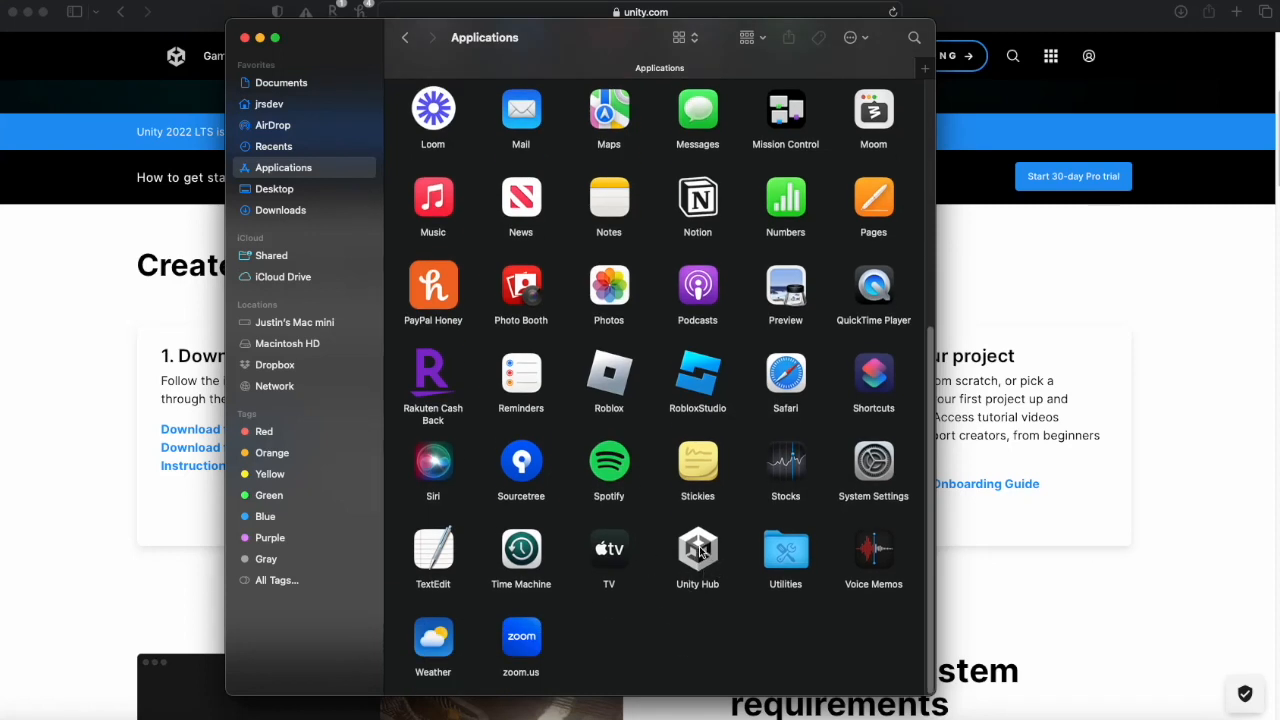
{"action": "left_click", "coordinate": [705, 560]}
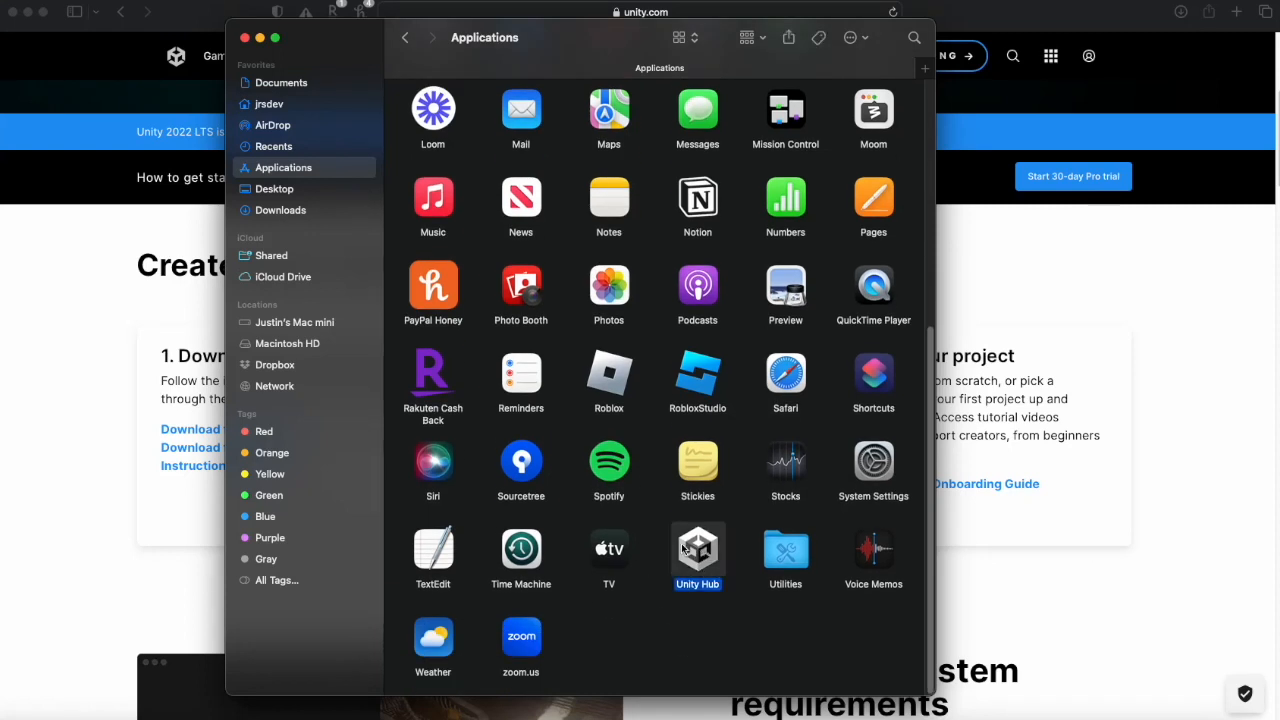
{"action": "left_click", "coordinate": [762, 638]}
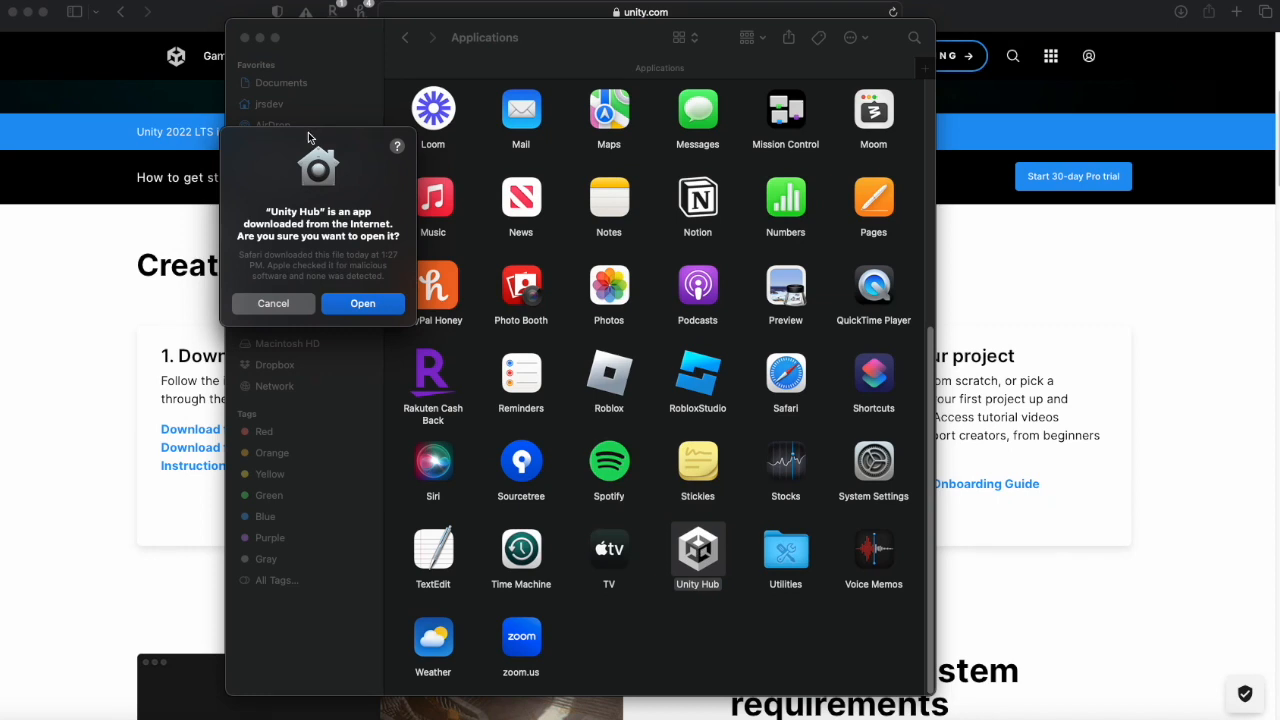
{"action": "left_click_drag", "start_coordinate": [308, 137], "coordinate": [488, 176]}
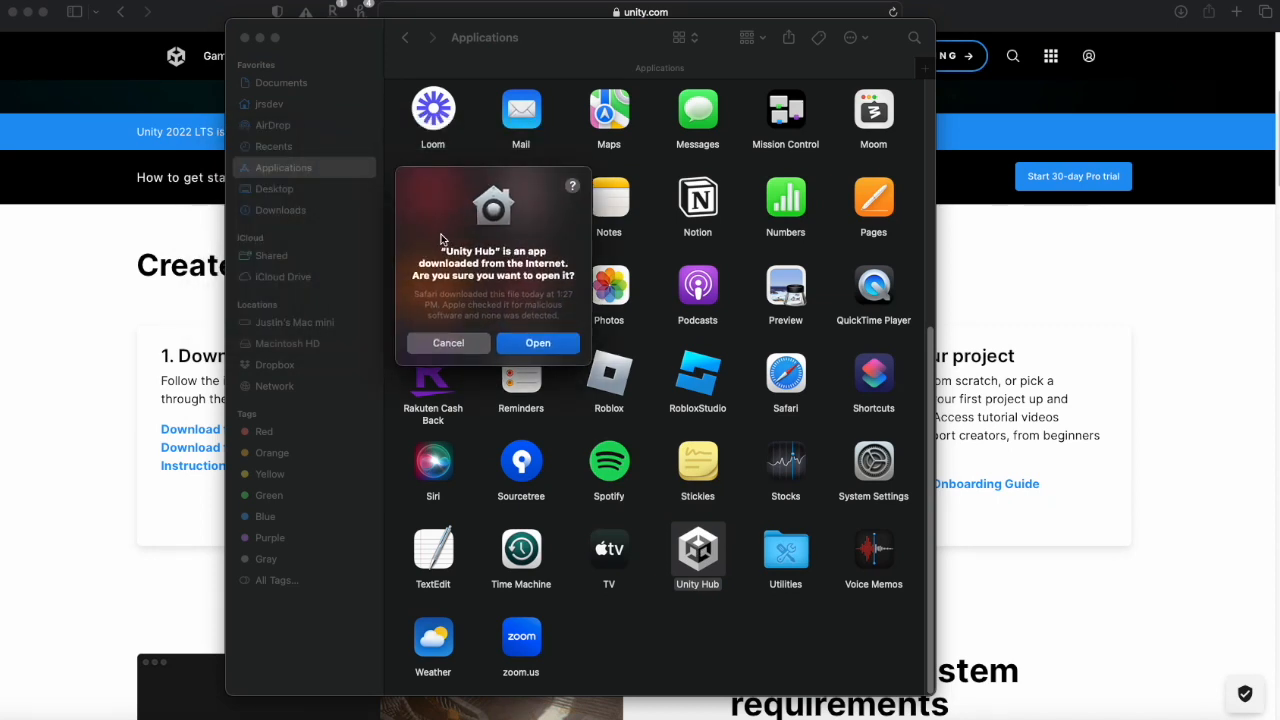
{"action": "left_click", "coordinate": [548, 347]}
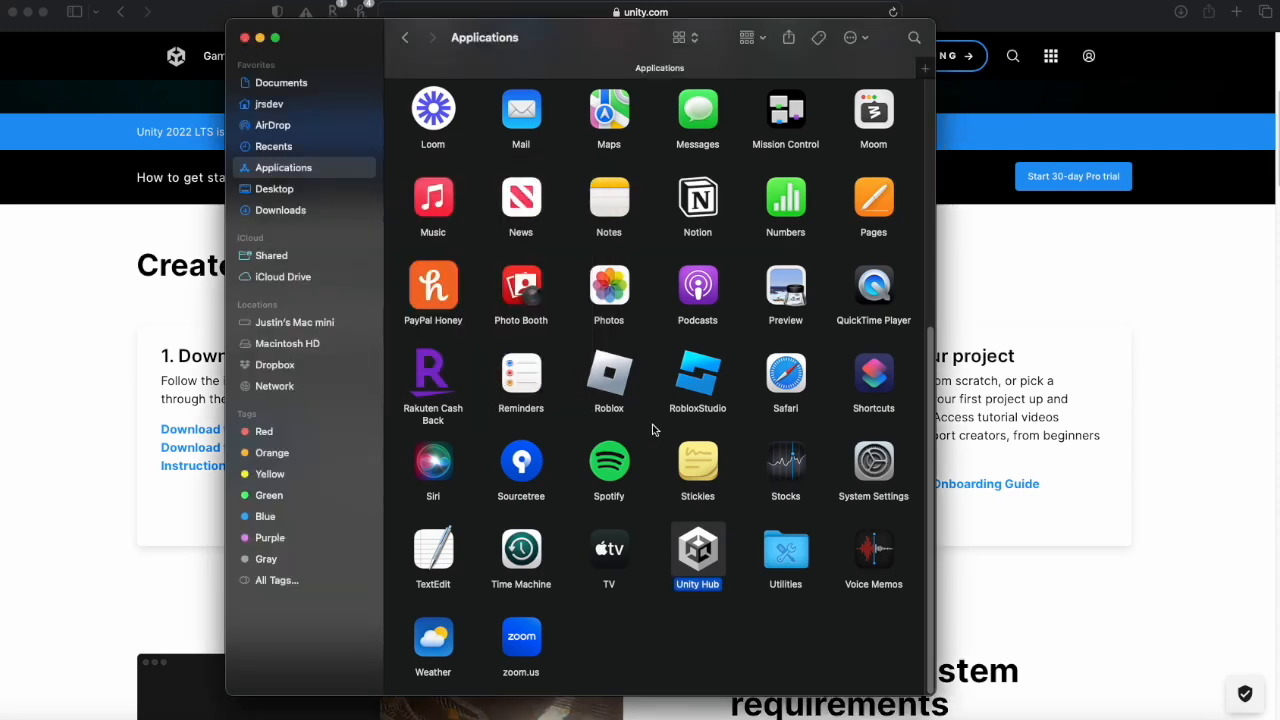
{"action": "left_click", "coordinate": [245, 38]}
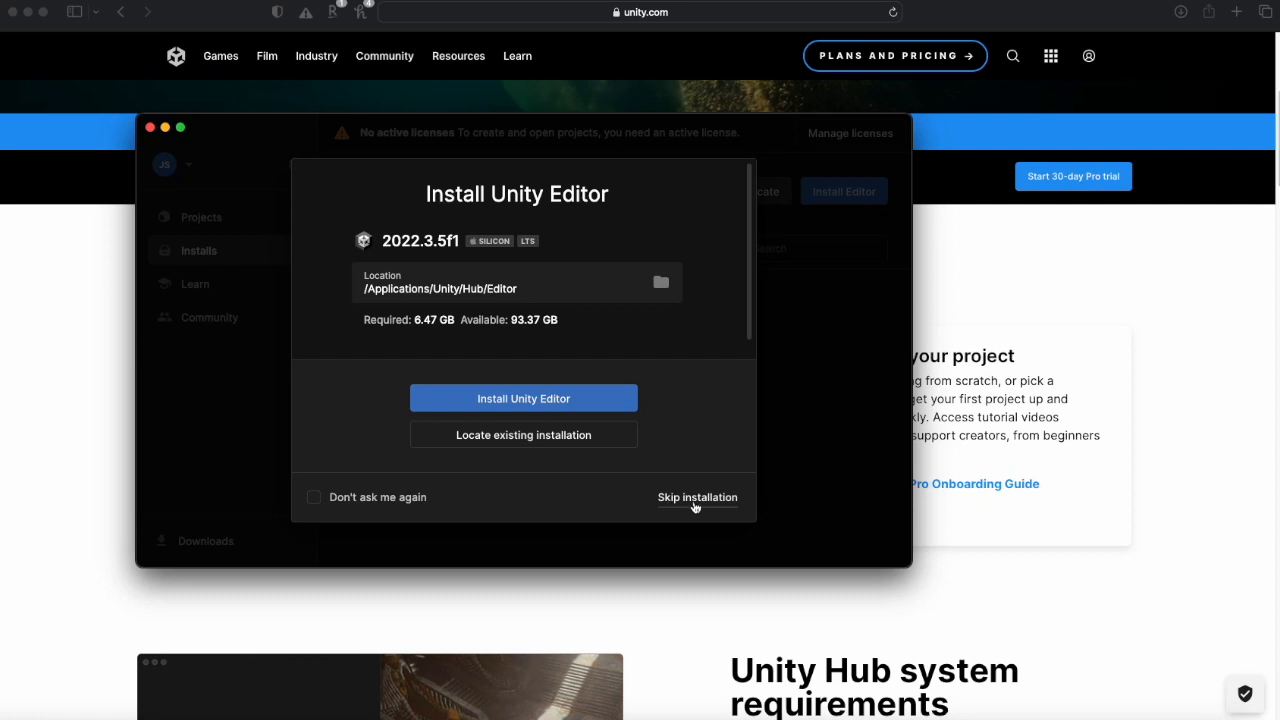
- Skip the Unity Editor installation in Unity Hub
{"action": "left_click", "coordinate": [662, 514]}
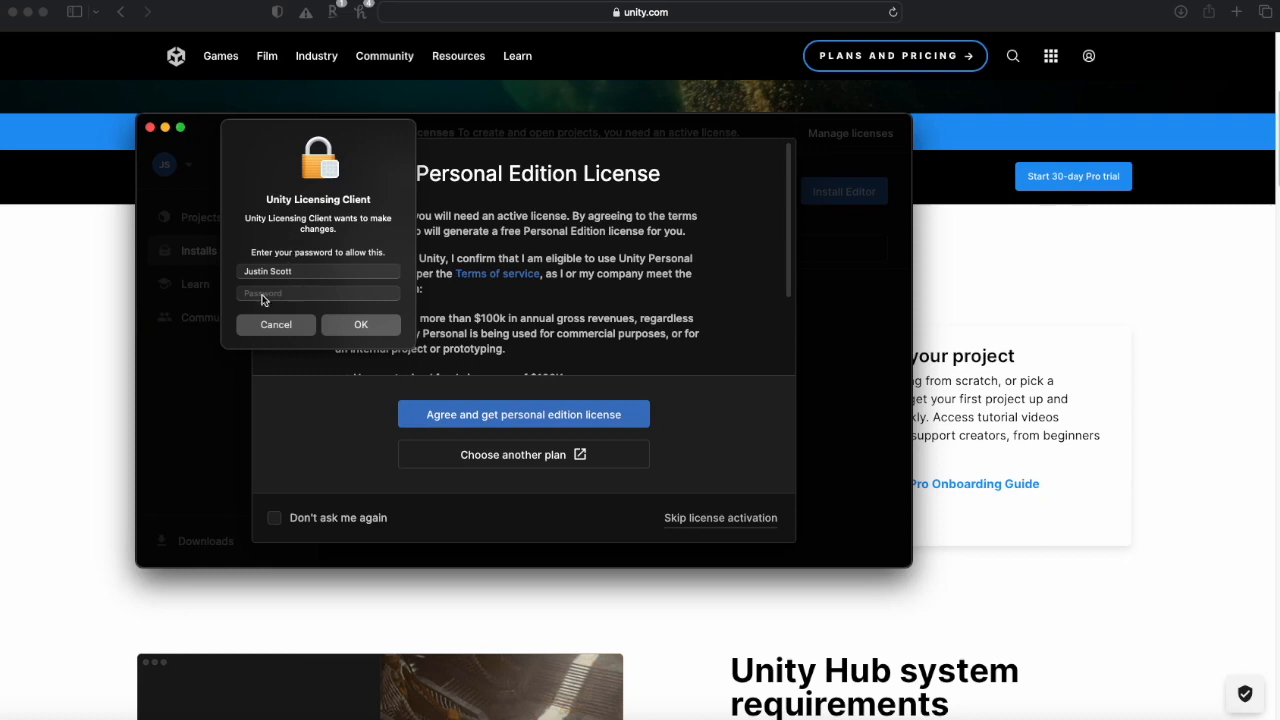
- Enter the Mac account password to authorize the Unity Licensing Client
{"action": "left_click", "coordinate": [263, 295]}
{"action": "type", "text": "••••"}
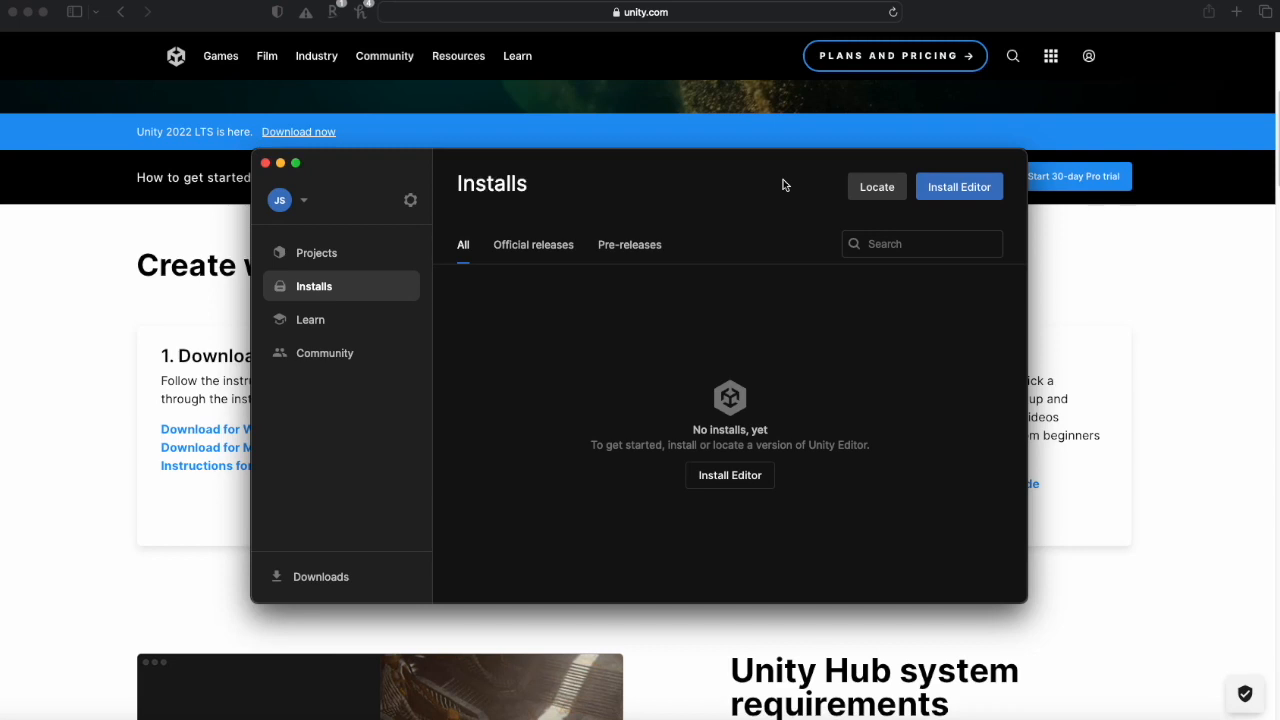
- Open the Unity download archive from the Archive section of the Install Editor dialog
{"action": "left_click", "coordinate": [955, 189]}
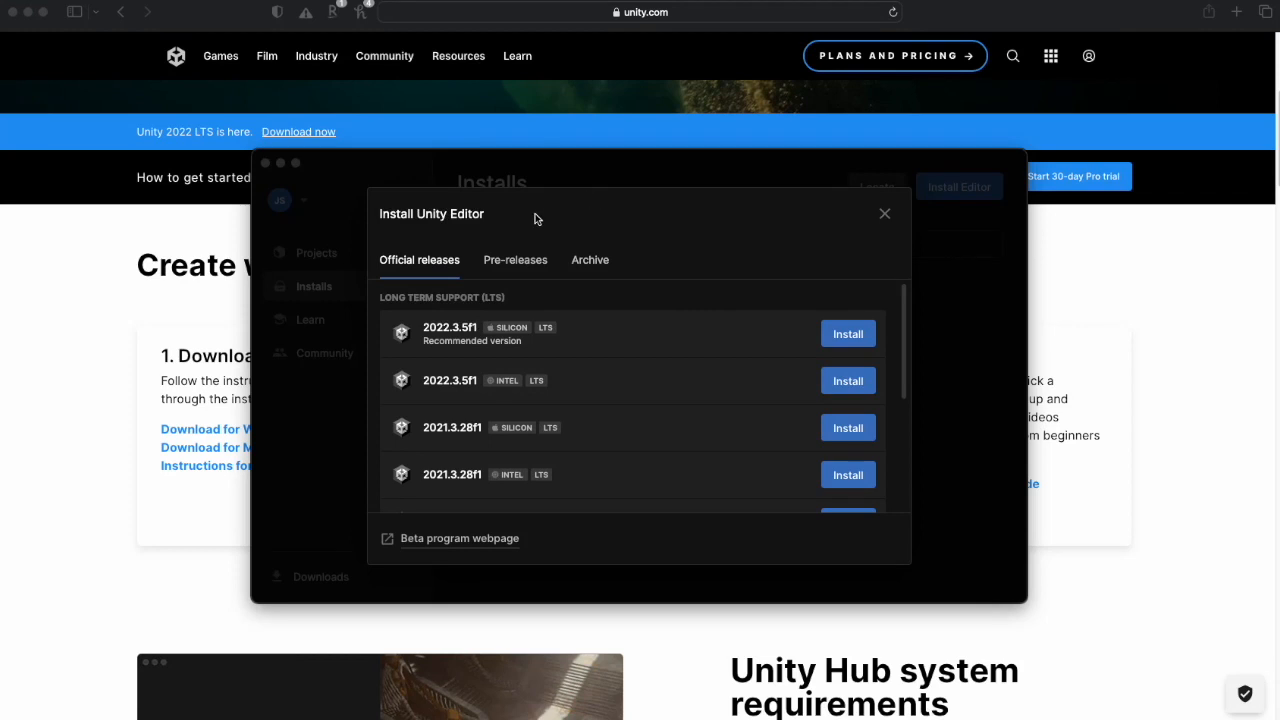
{"action": "left_click", "coordinate": [587, 266]}
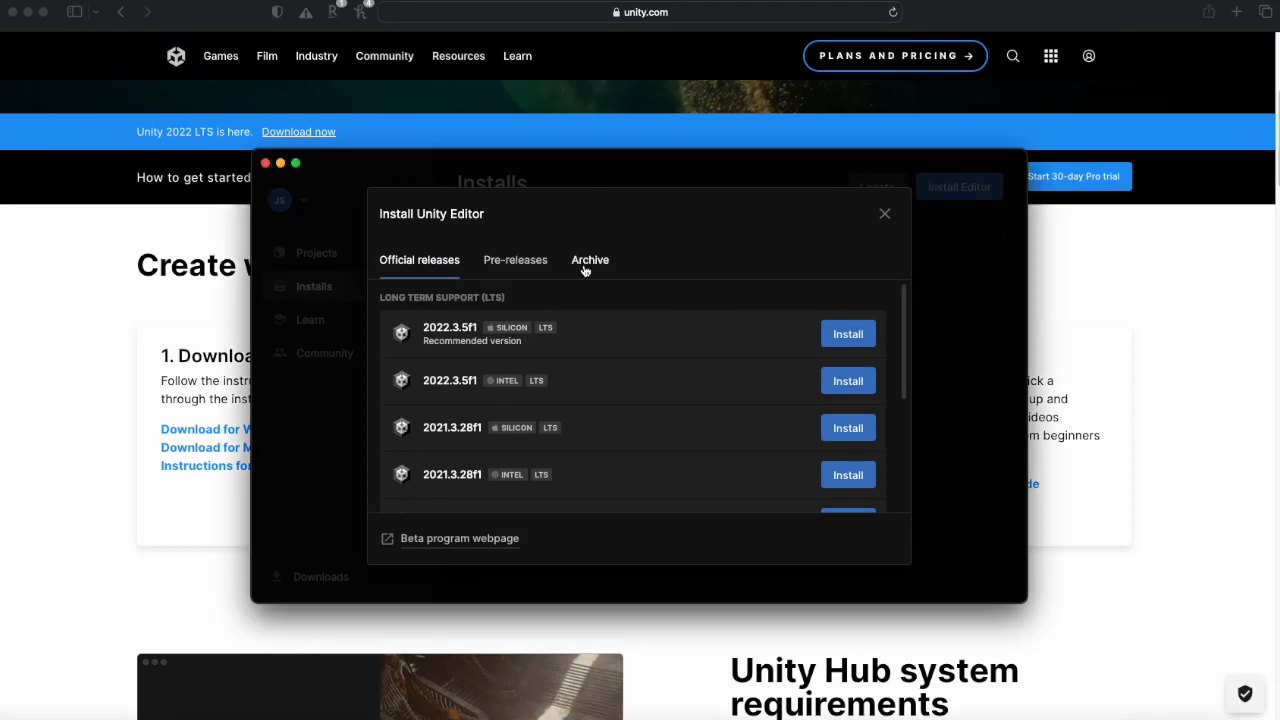
{"action": "left_click", "coordinate": [588, 268]}
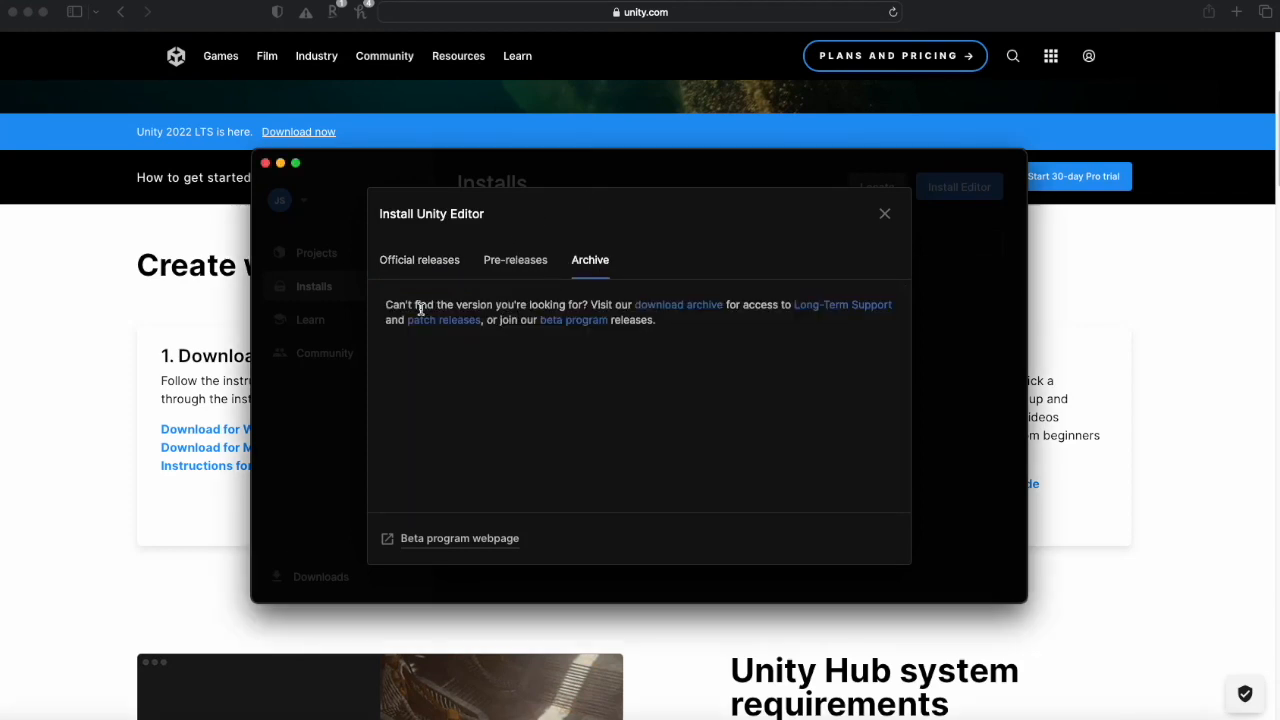
{"action": "left_click", "coordinate": [677, 309]}
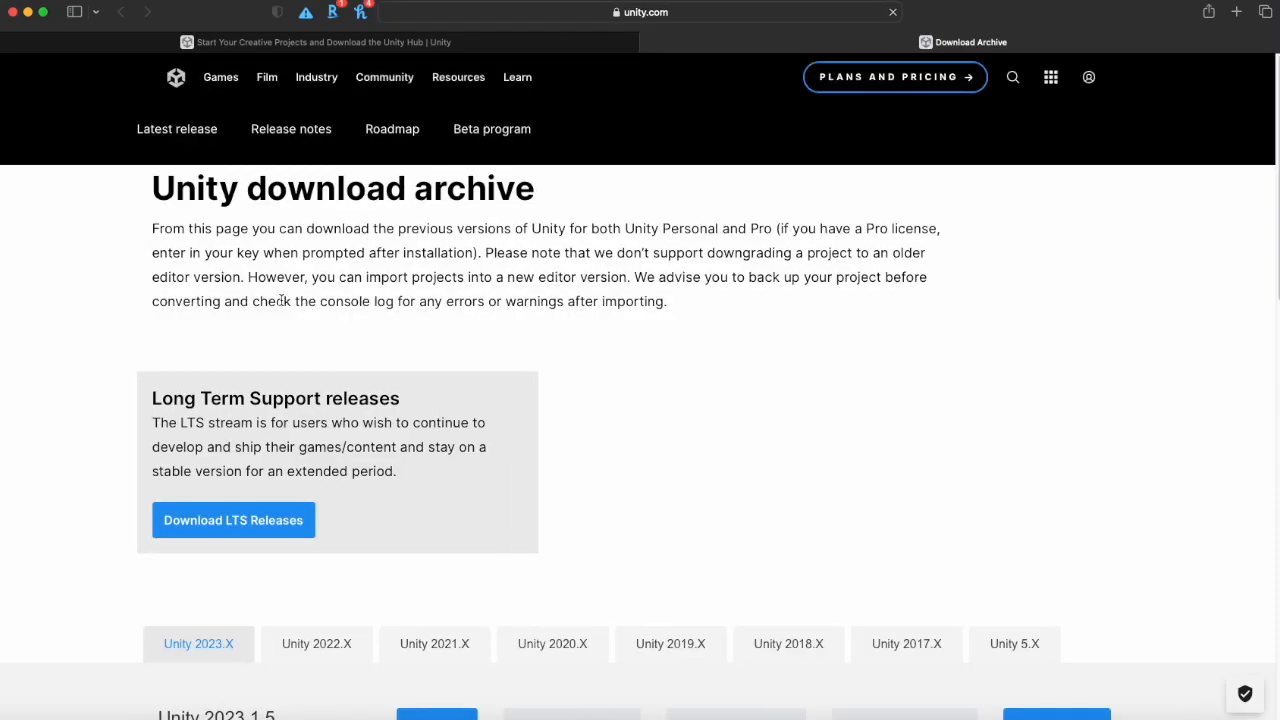
- From the archive's Unity 2022.X list, open version 2022.3.4 in Unity Hub, allowing the page to open it
{"action": "scroll", "coordinate": [369, 376], "scroll_direction": "down", "scroll_amount": 5}
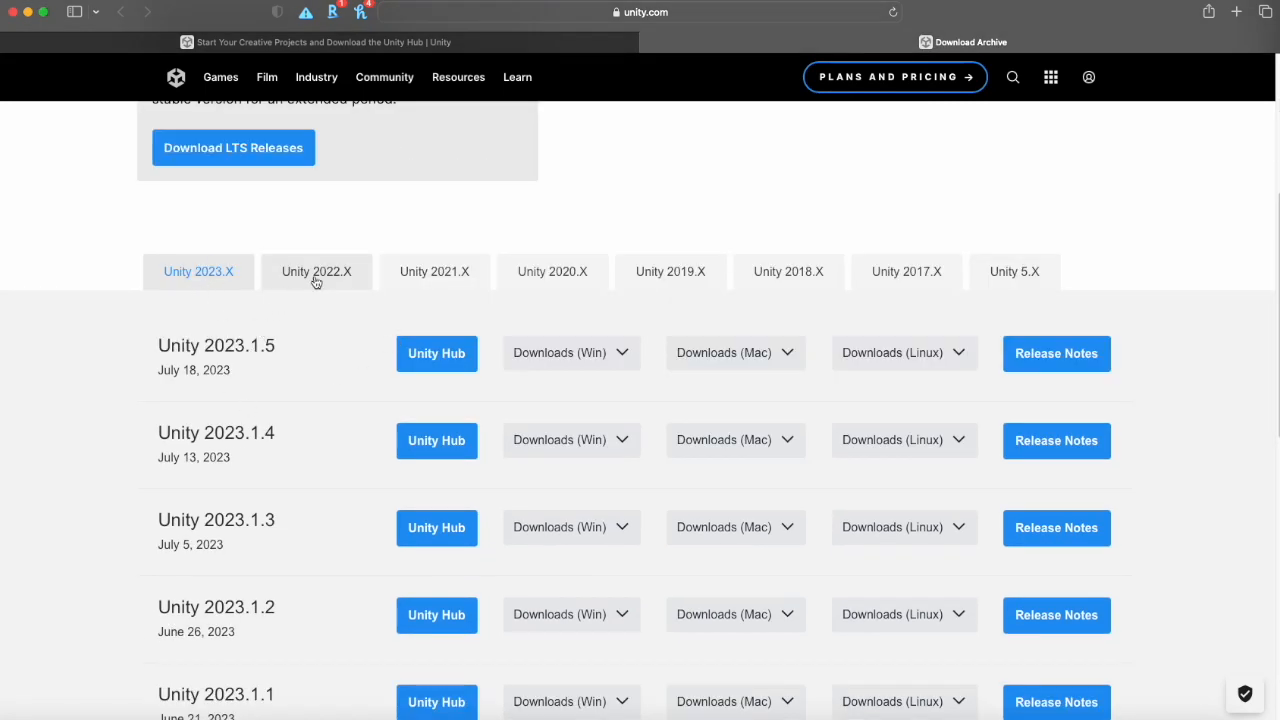
{"action": "left_click", "coordinate": [335, 279]}
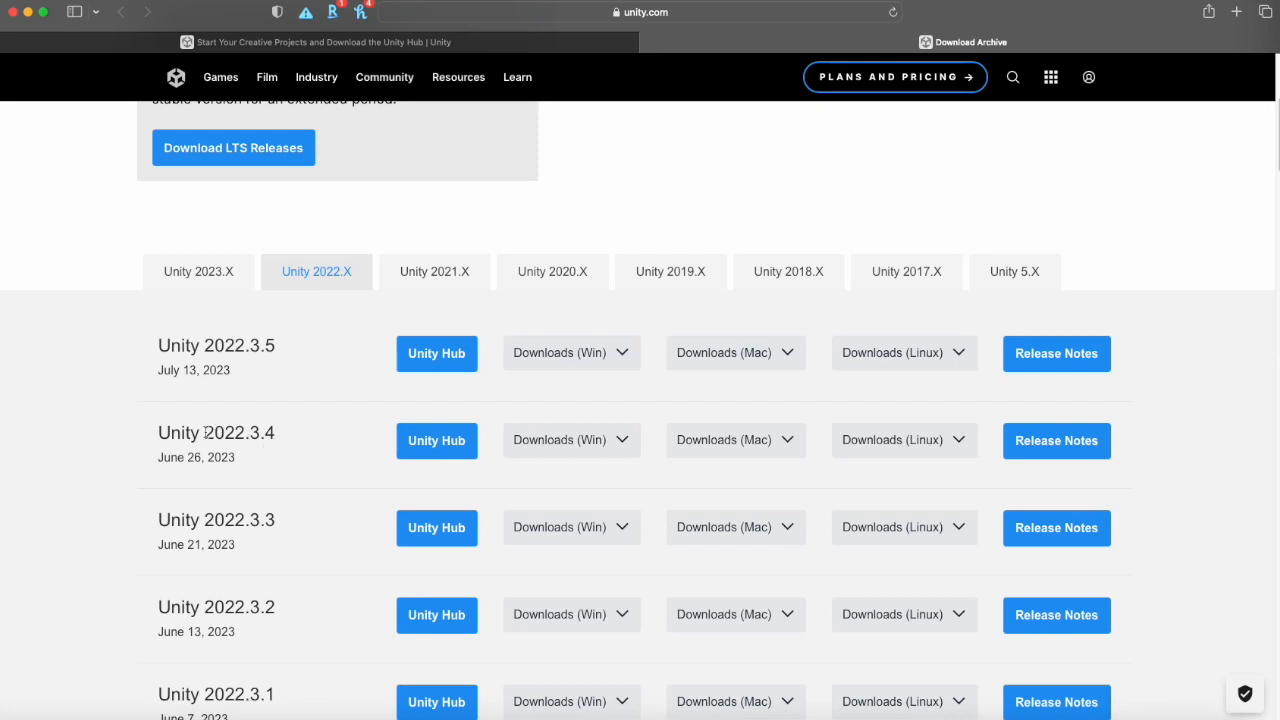
{"action": "left_click_drag", "start_coordinate": [204, 432], "coordinate": [275, 432]}
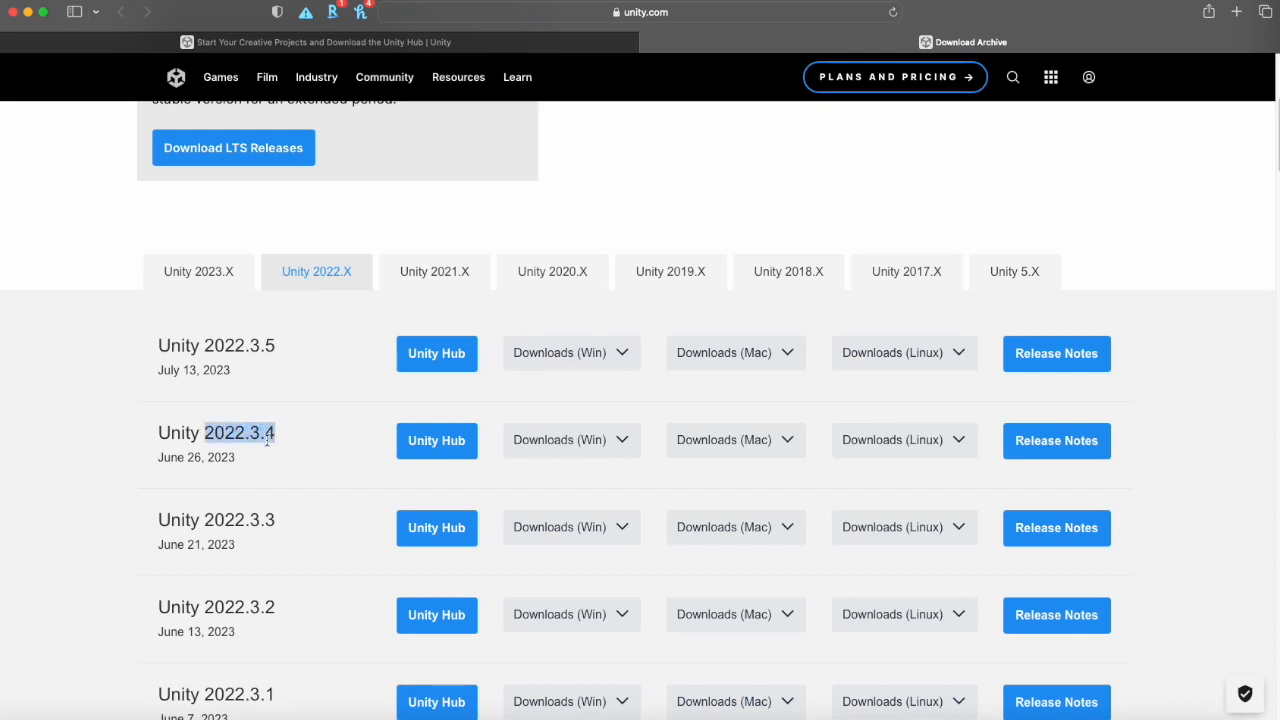
{"action": "left_click", "coordinate": [437, 441]}
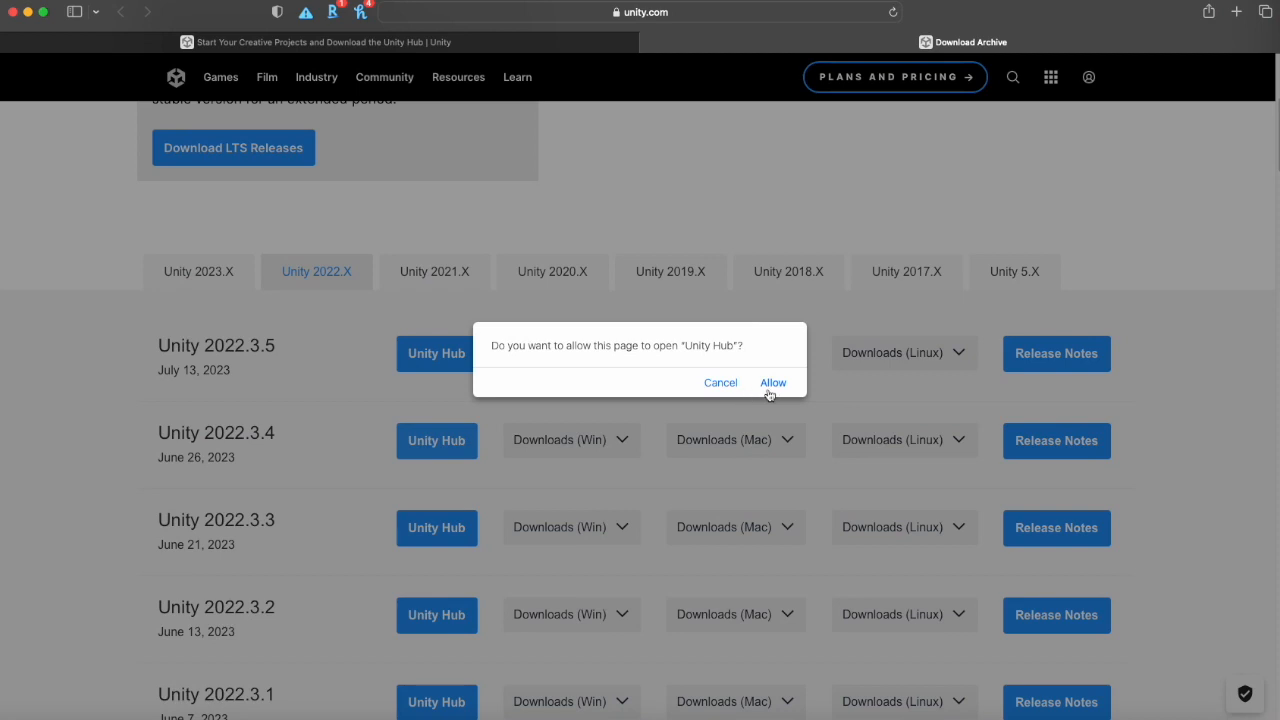
{"action": "left_click", "coordinate": [769, 388]}
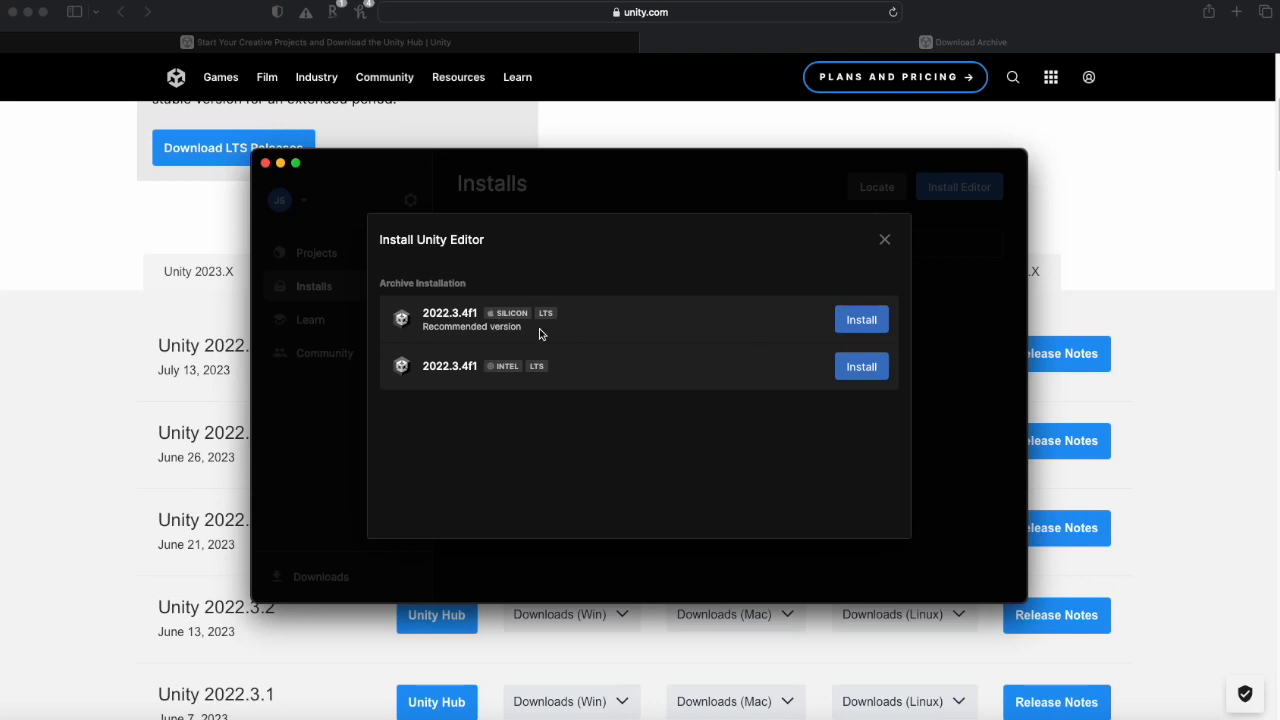
- Install Unity 2022.3.4f1 for Apple silicon with the default modules, accepting the Visual Studio for Mac license terms
{"action": "left_click", "coordinate": [864, 324]}
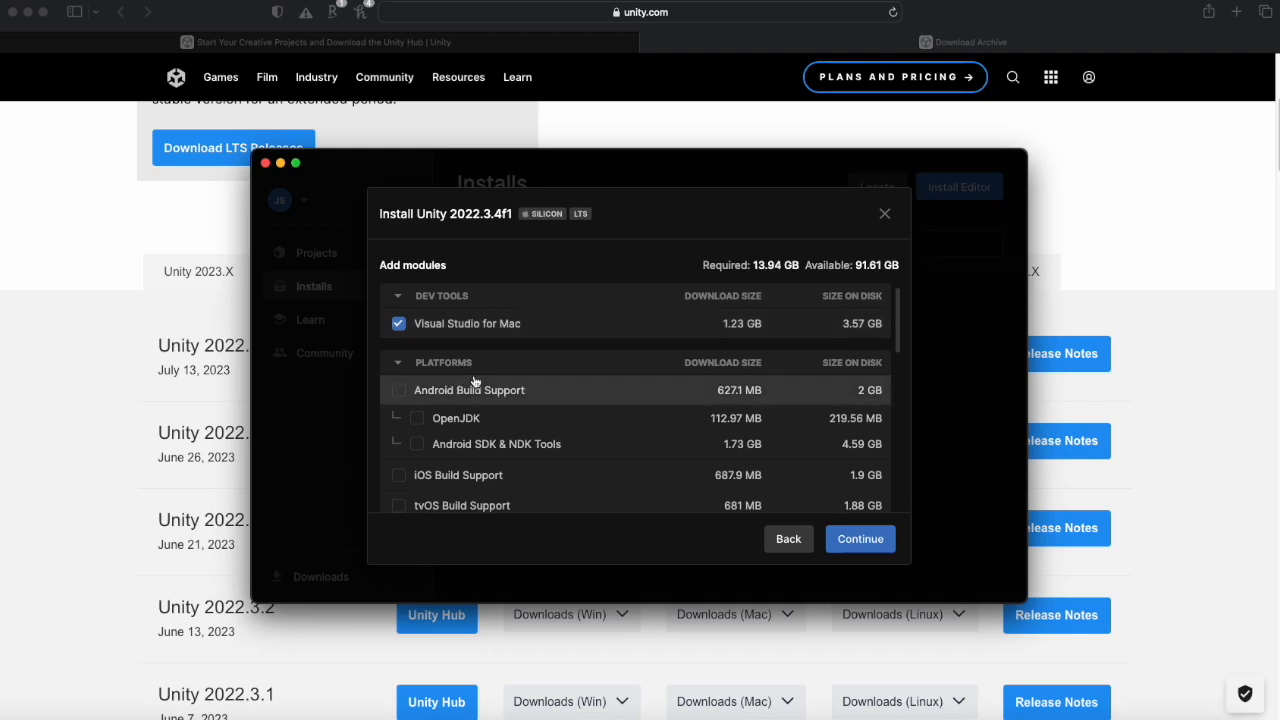
{"action": "scroll", "coordinate": [509, 416], "scroll_direction": "down", "scroll_amount": 5}
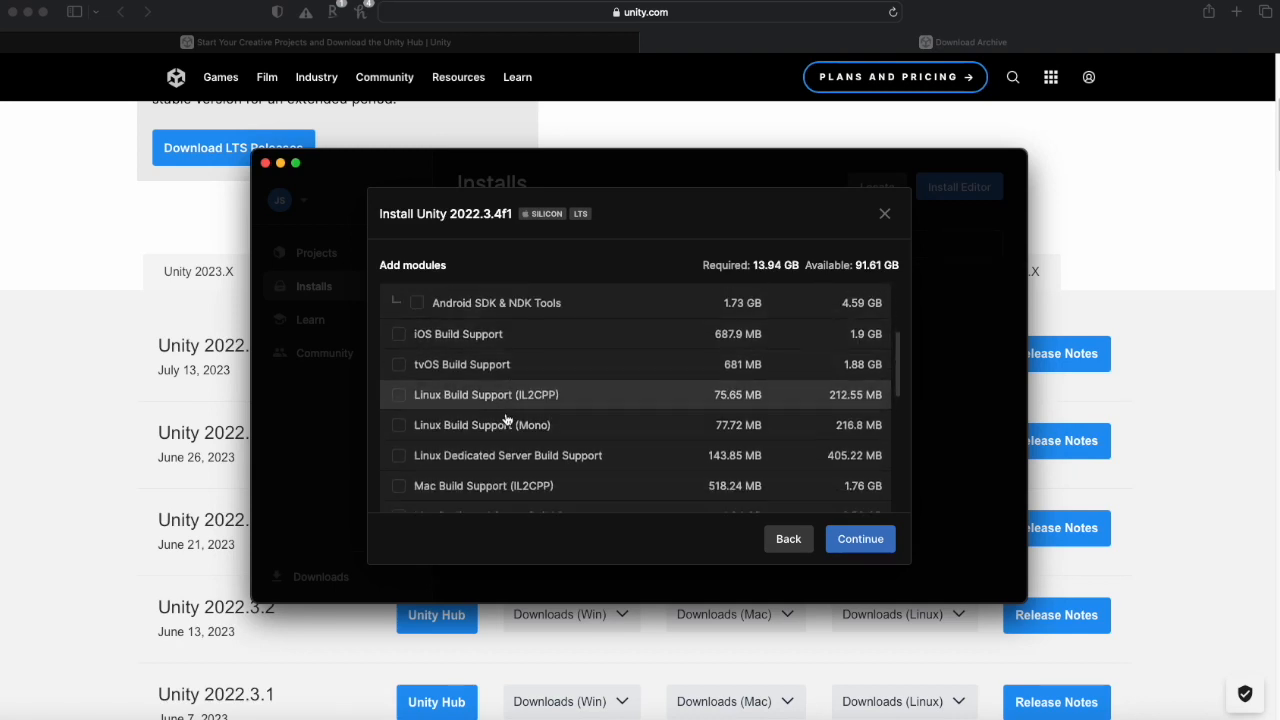
{"action": "scroll", "coordinate": [509, 416], "scroll_direction": "down", "scroll_amount": 2}
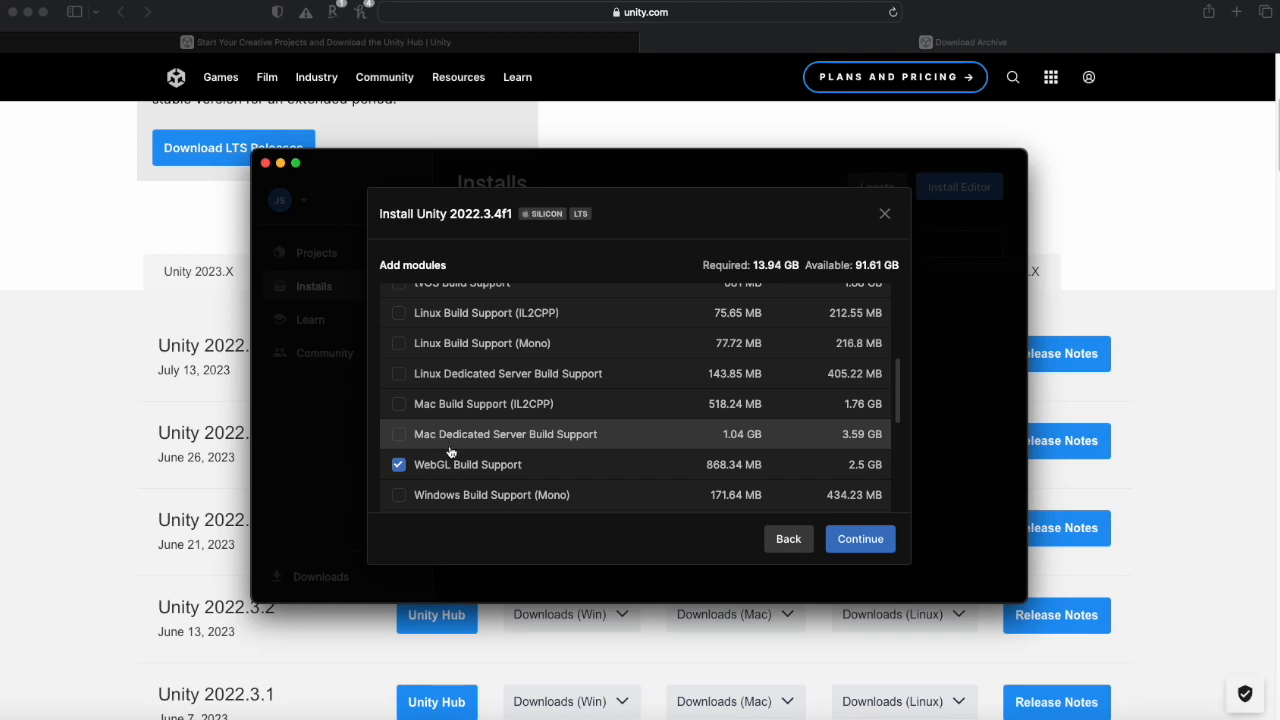
{"action": "scroll", "coordinate": [491, 349], "scroll_direction": "up", "scroll_amount": 2}
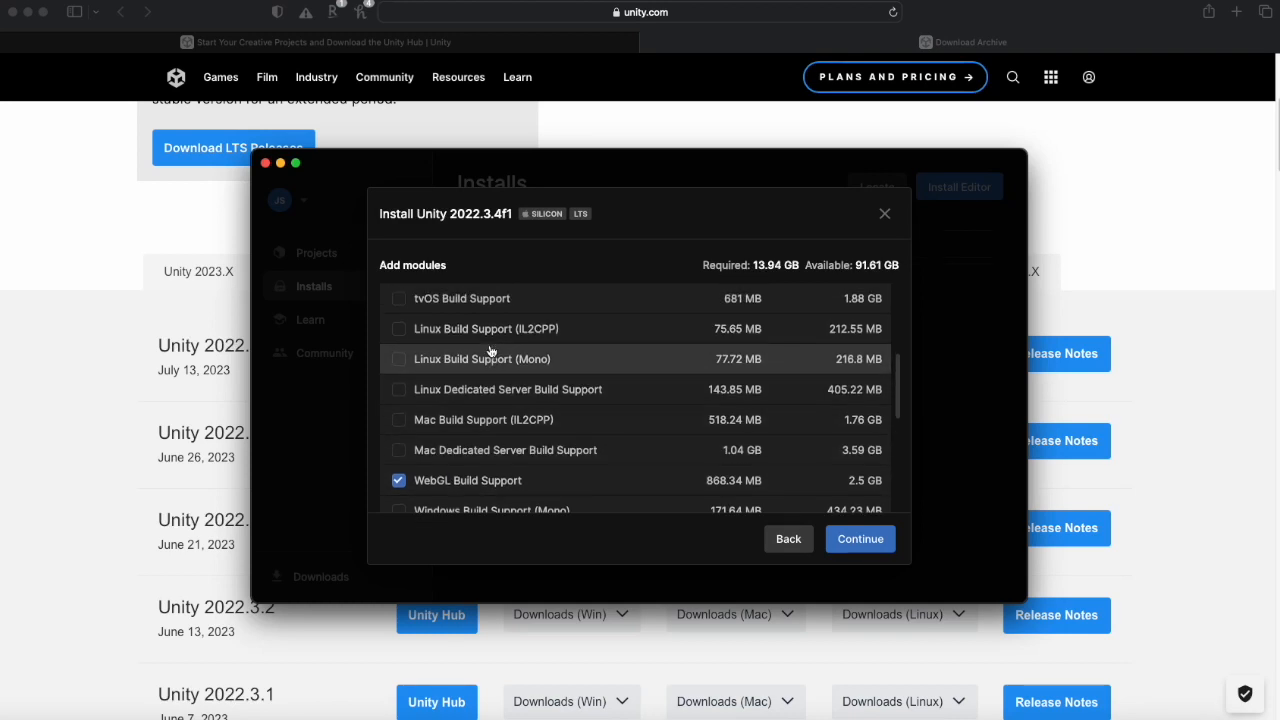
{"action": "scroll", "coordinate": [491, 451], "scroll_direction": "down", "scroll_amount": 5}
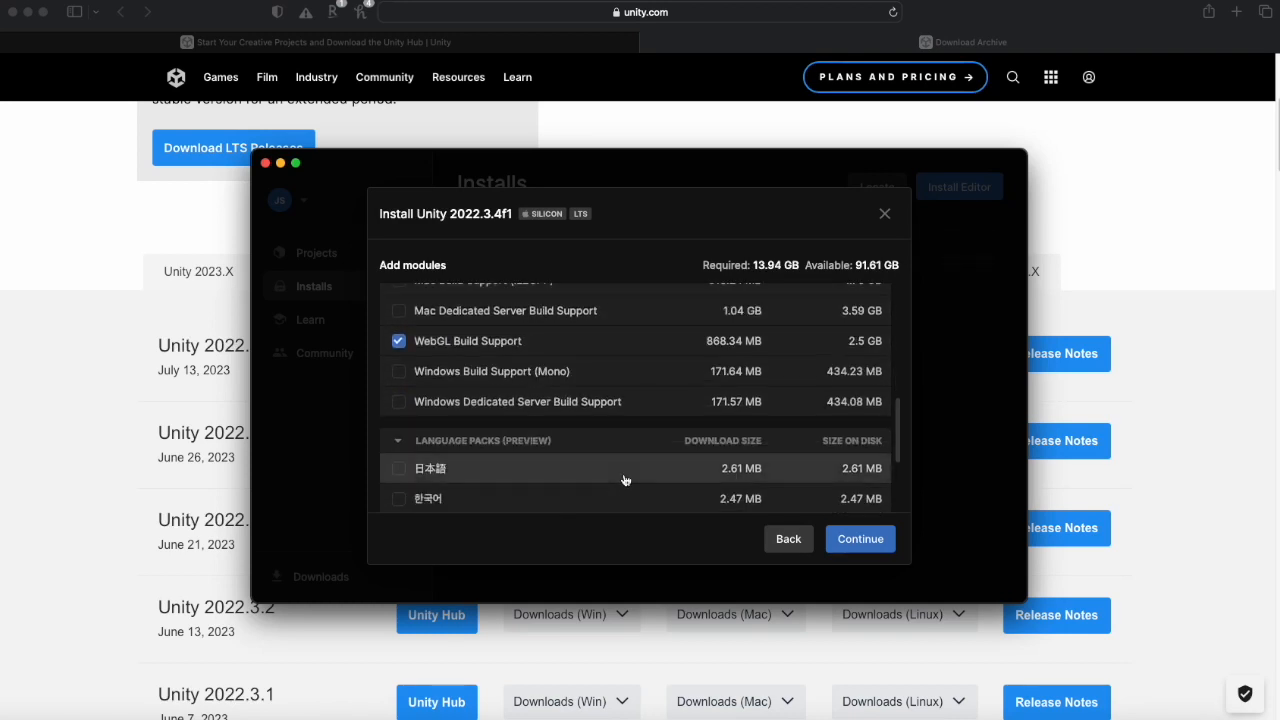
{"action": "scroll", "coordinate": [451, 491], "scroll_direction": "down", "scroll_amount": 3}
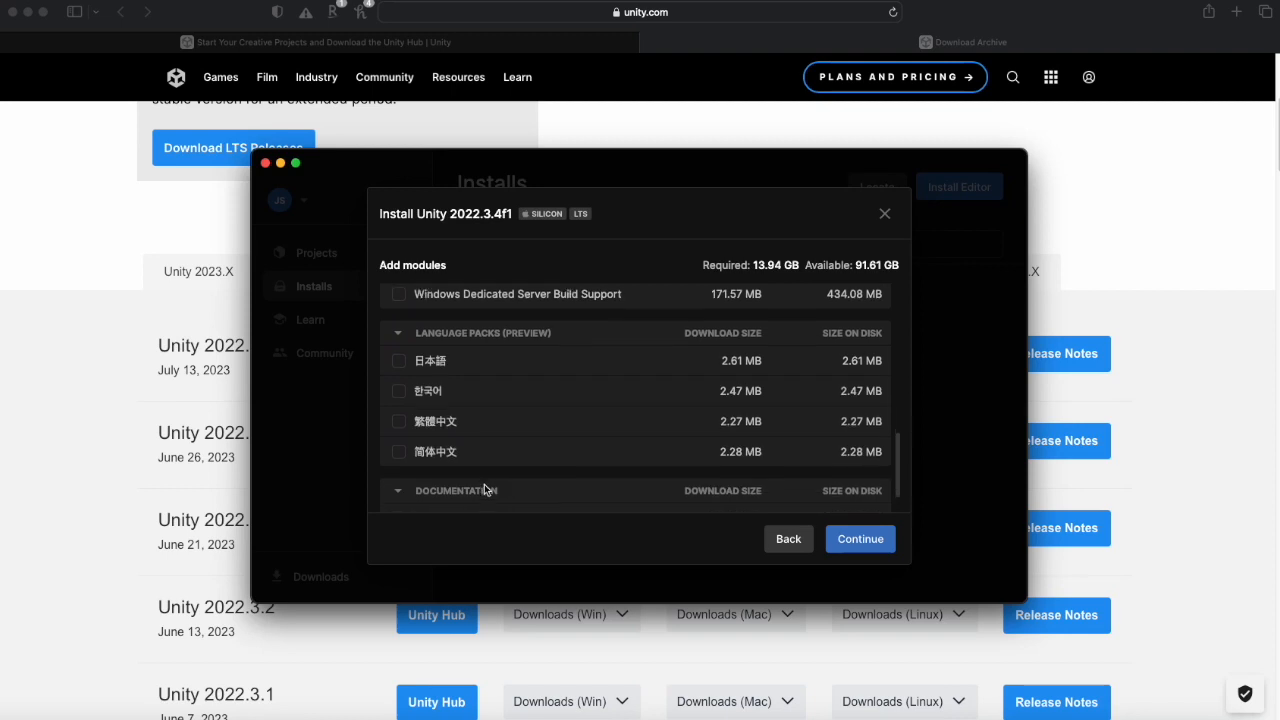
{"action": "left_click", "coordinate": [864, 541]}
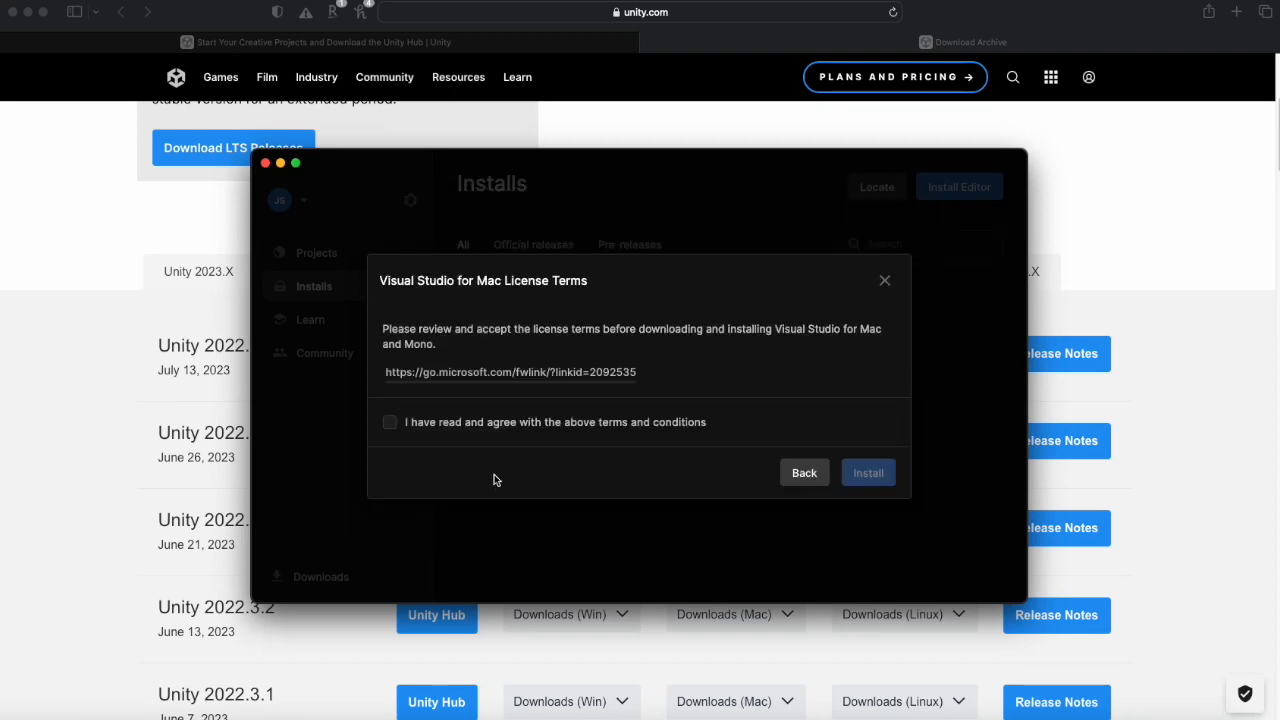
{"action": "left_click", "coordinate": [390, 424]}
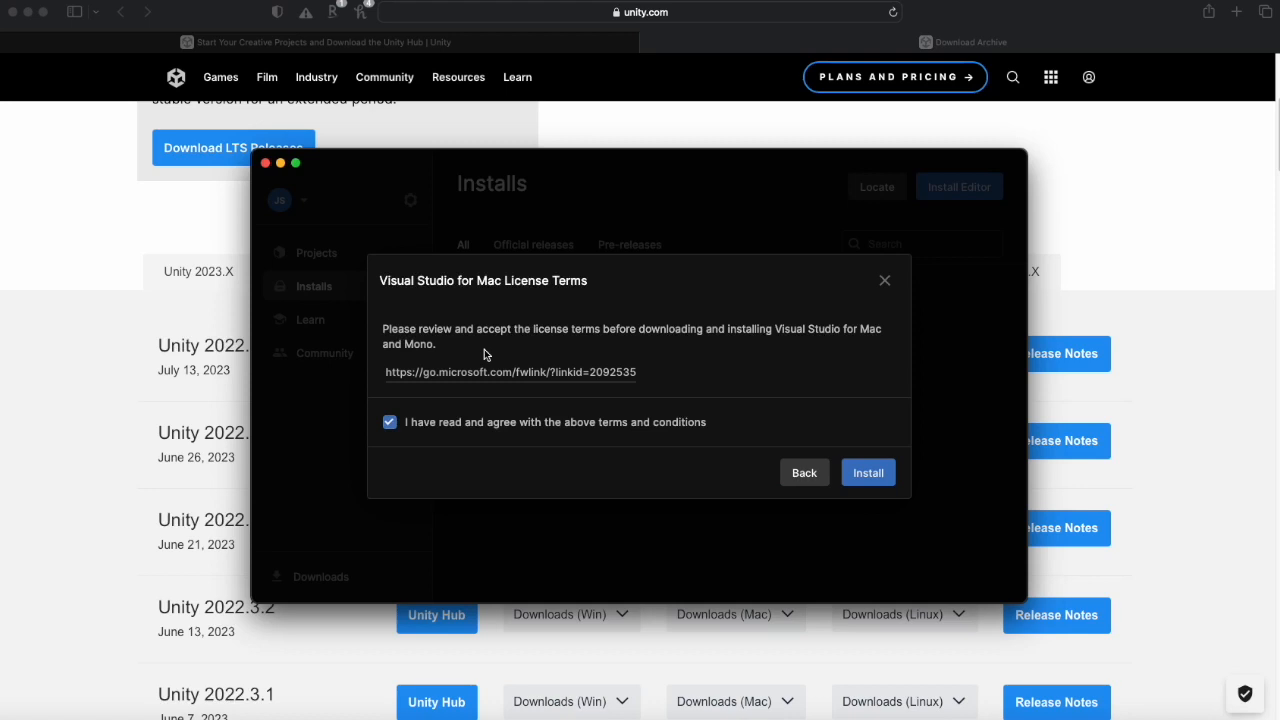
{"action": "left_click", "coordinate": [867, 474]}
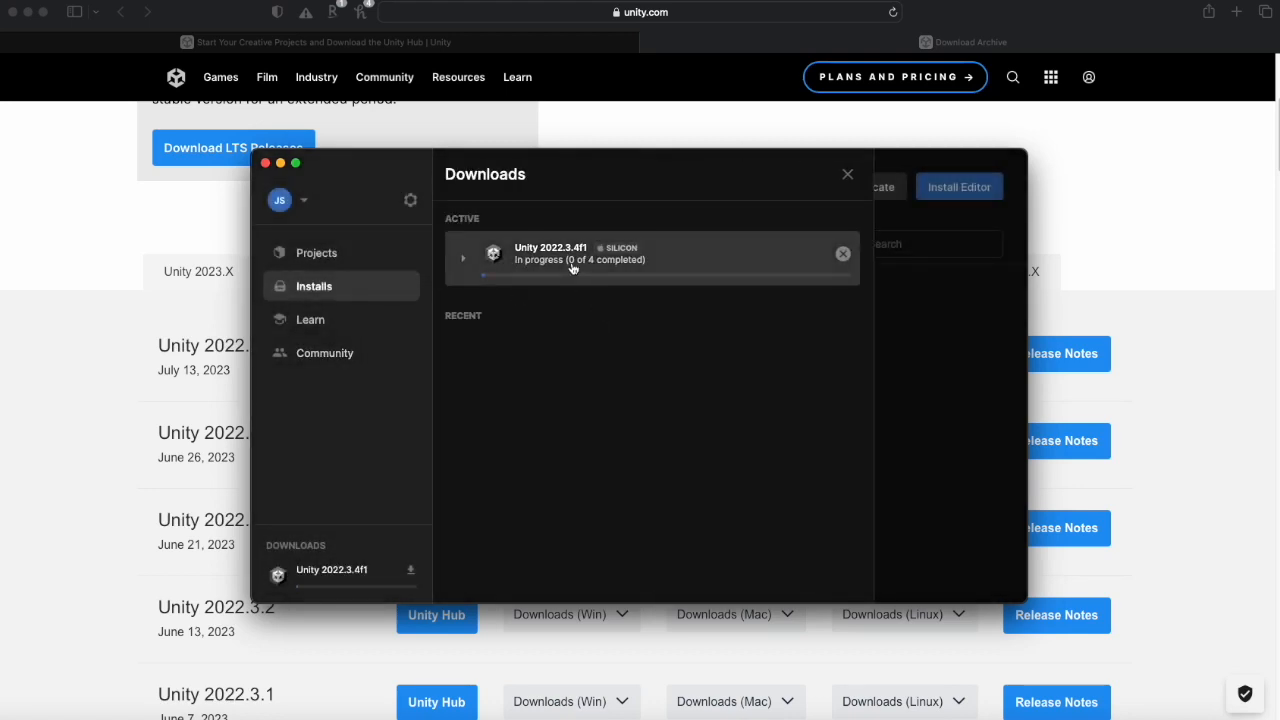
- Expand the finished download entry to review its installed components, then close the Downloads panel
{"action": "left_click", "coordinate": [462, 260]}
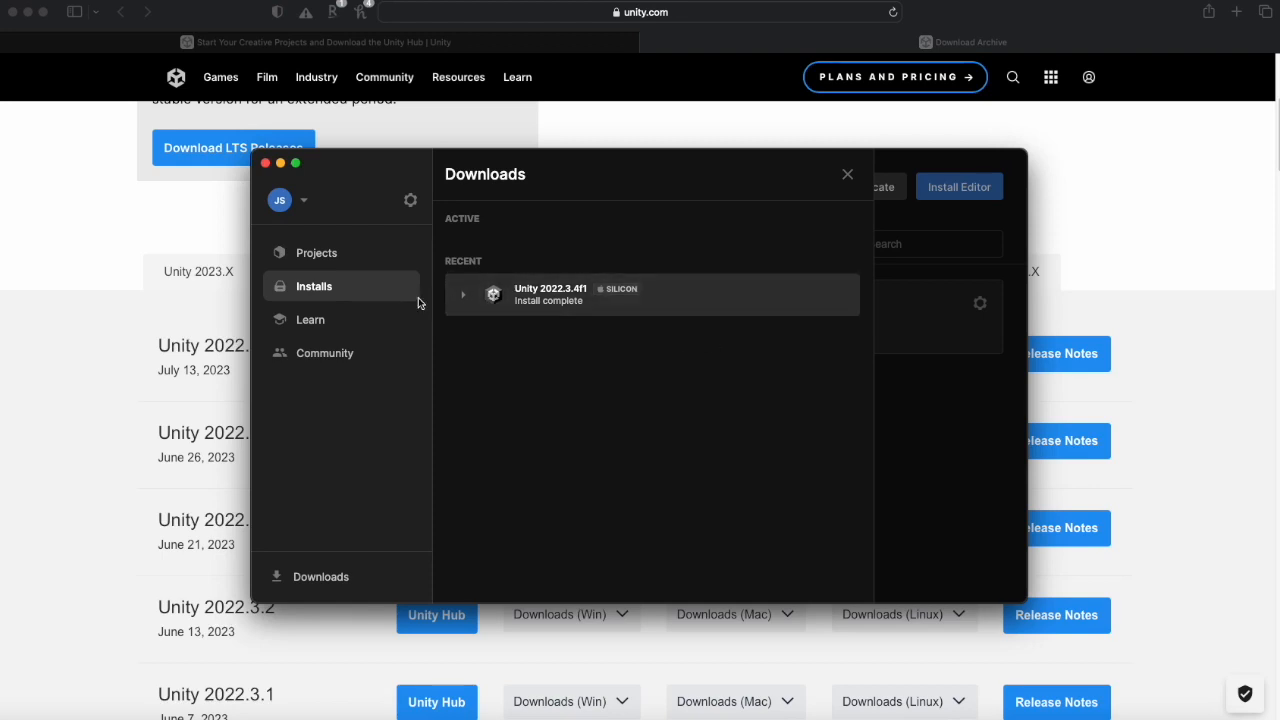
{"action": "left_click", "coordinate": [539, 303]}
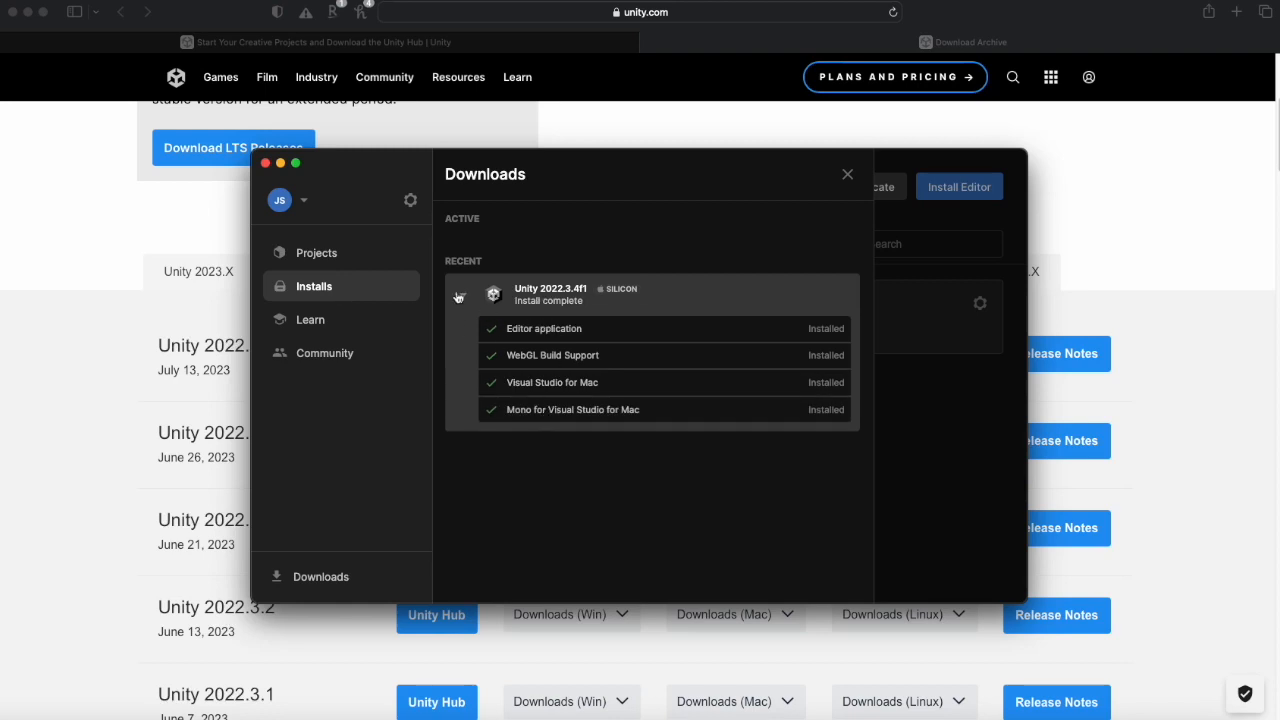
{"action": "left_click", "coordinate": [464, 296]}
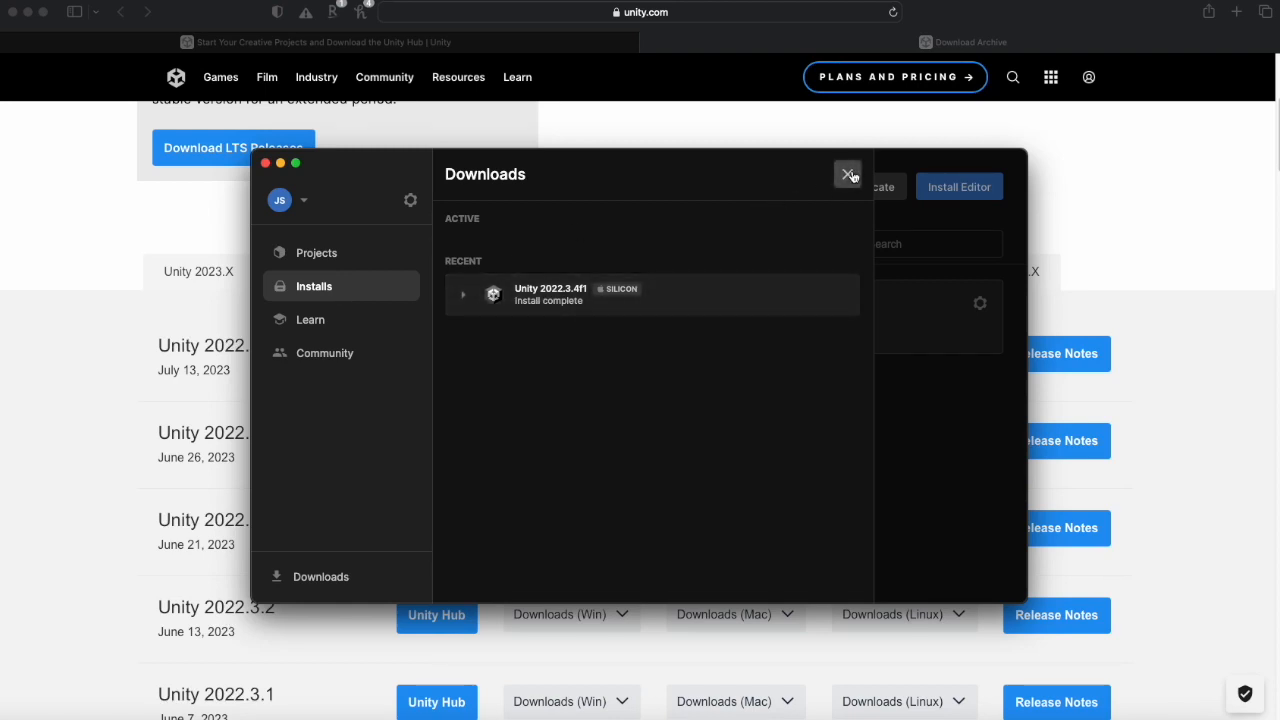
{"action": "left_click", "coordinate": [849, 175]}
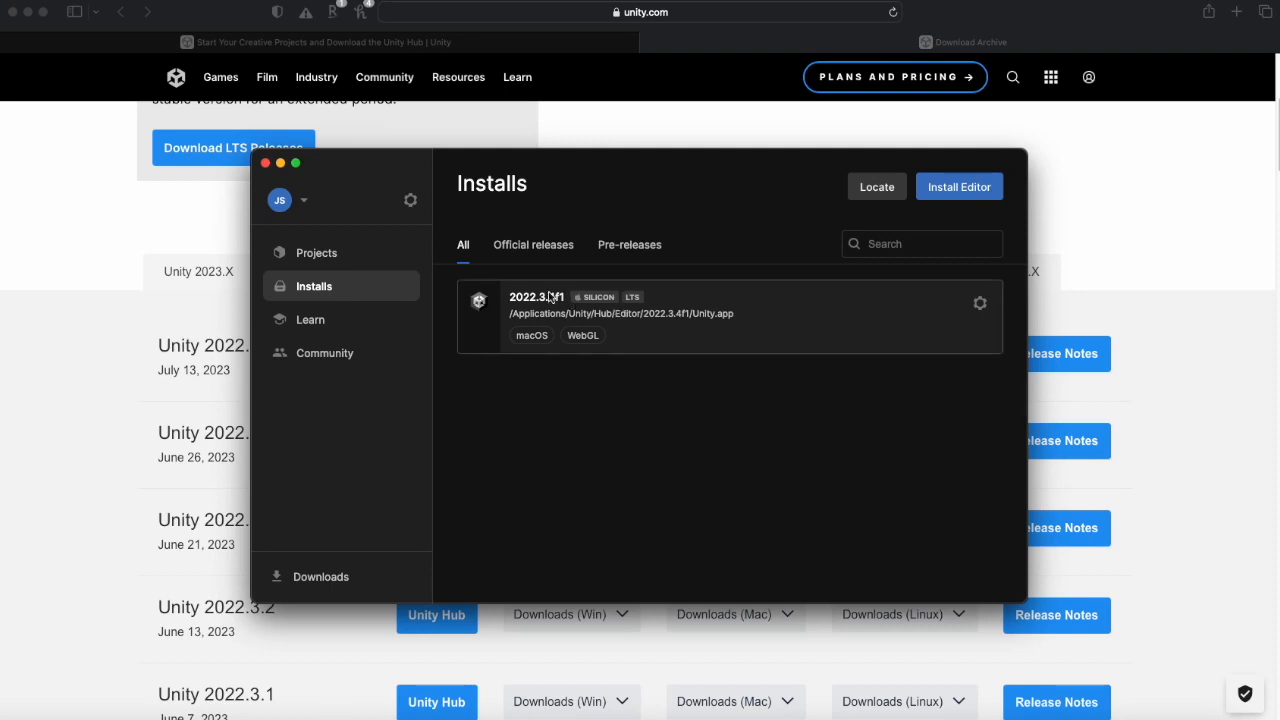
- Open the Projects section of Unity Hub
{"action": "left_click", "coordinate": [340, 257]}
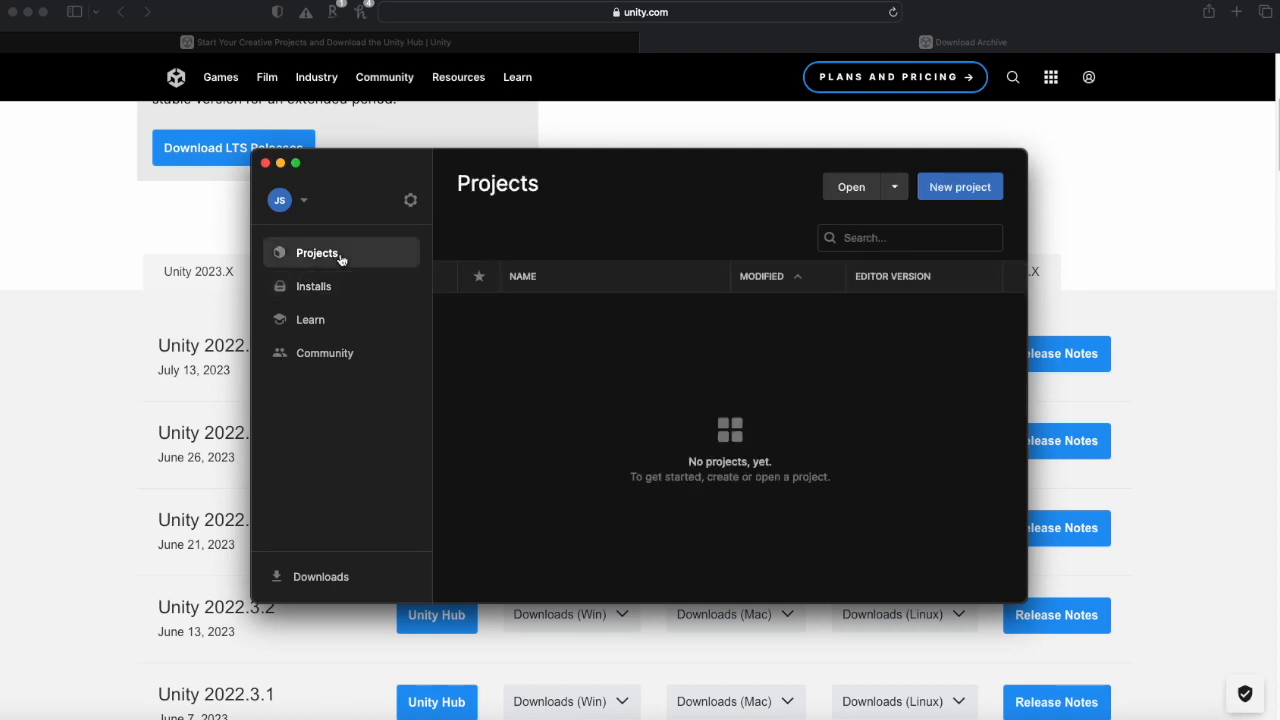
{"action": "left_click_drag", "start_coordinate": [614, 157], "coordinate": [607, 171]}
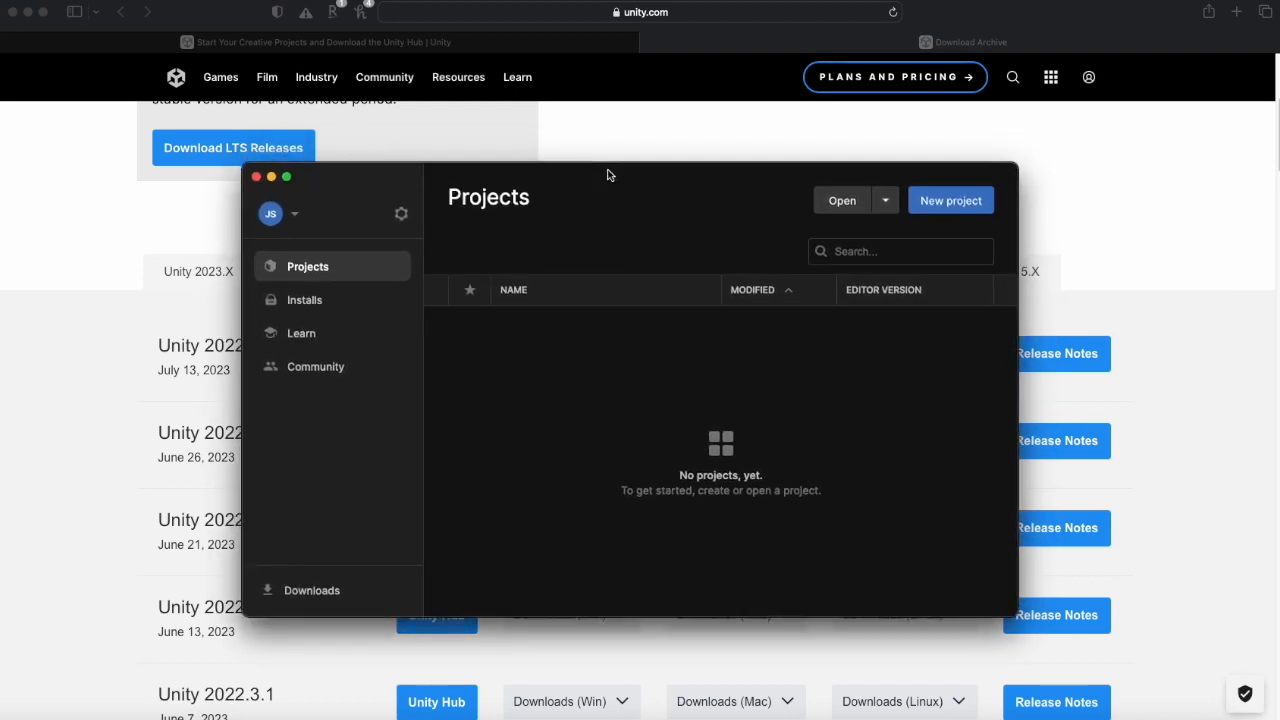
{"action": "left_click_drag", "start_coordinate": [608, 175], "coordinate": [603, 170]}
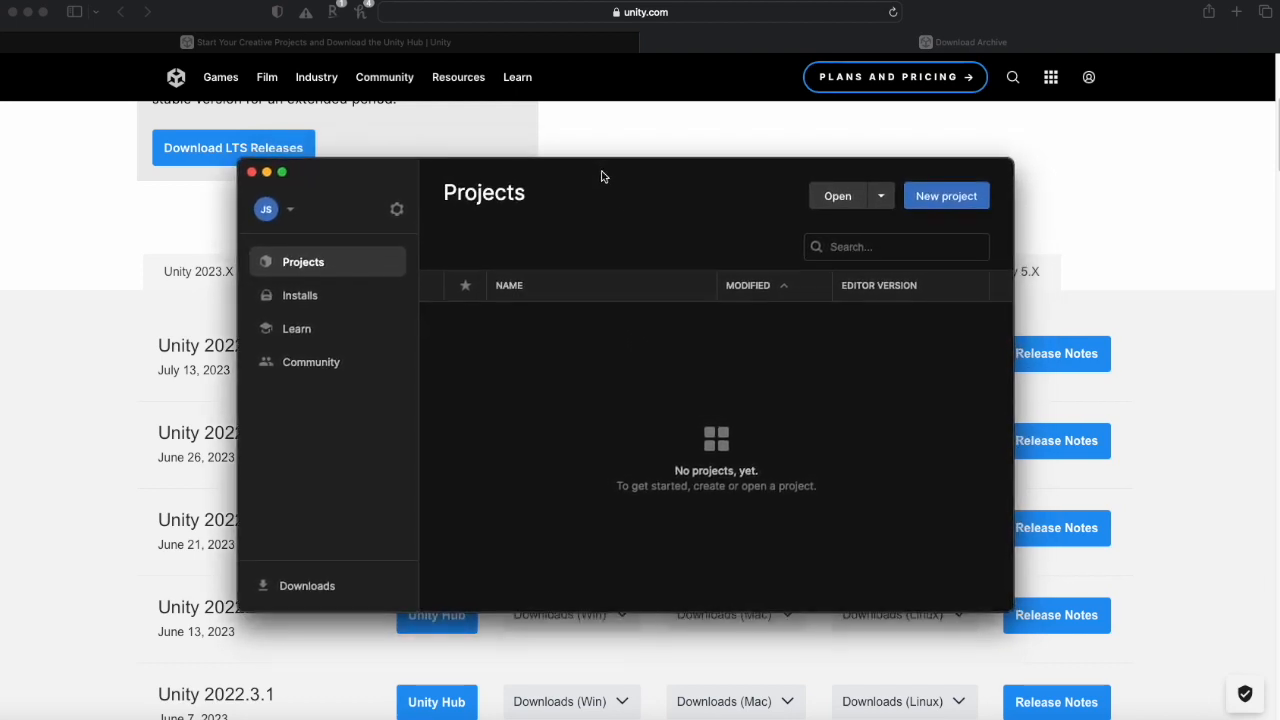
{"action": "left_click_drag", "start_coordinate": [651, 168], "coordinate": [676, 188]}
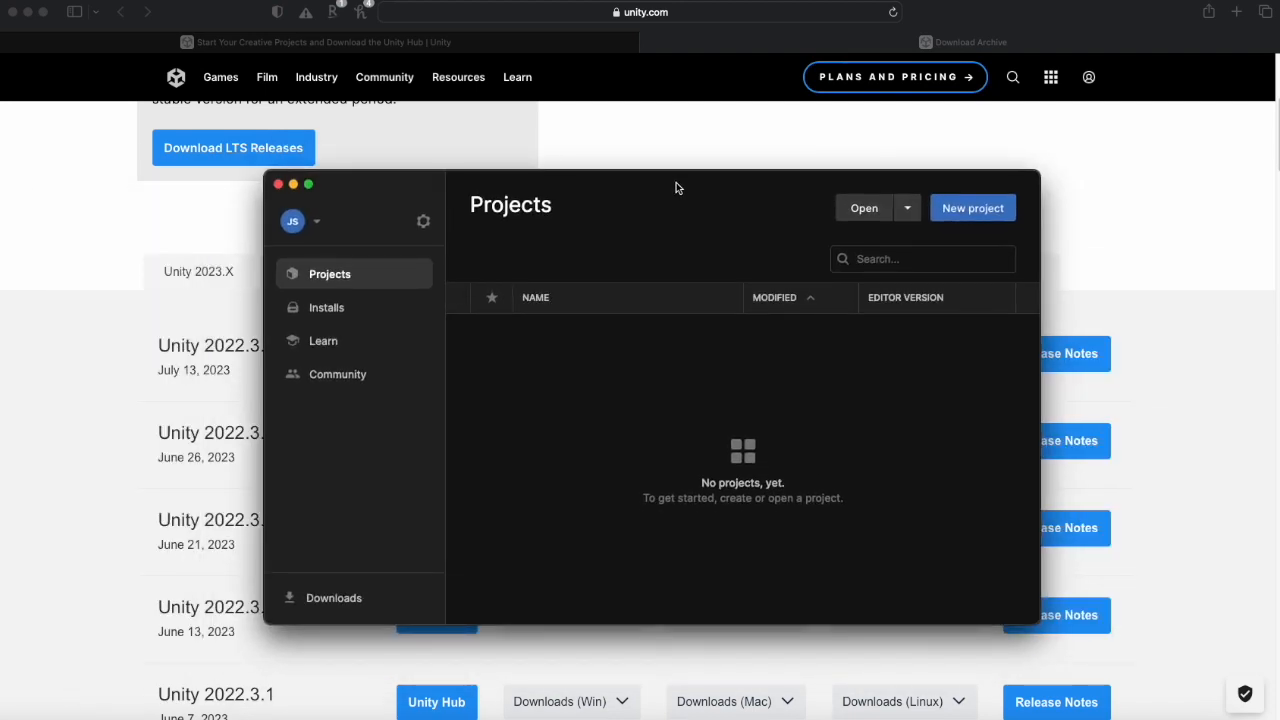
{"action": "left_click_drag", "start_coordinate": [749, 184], "coordinate": [741, 175]}
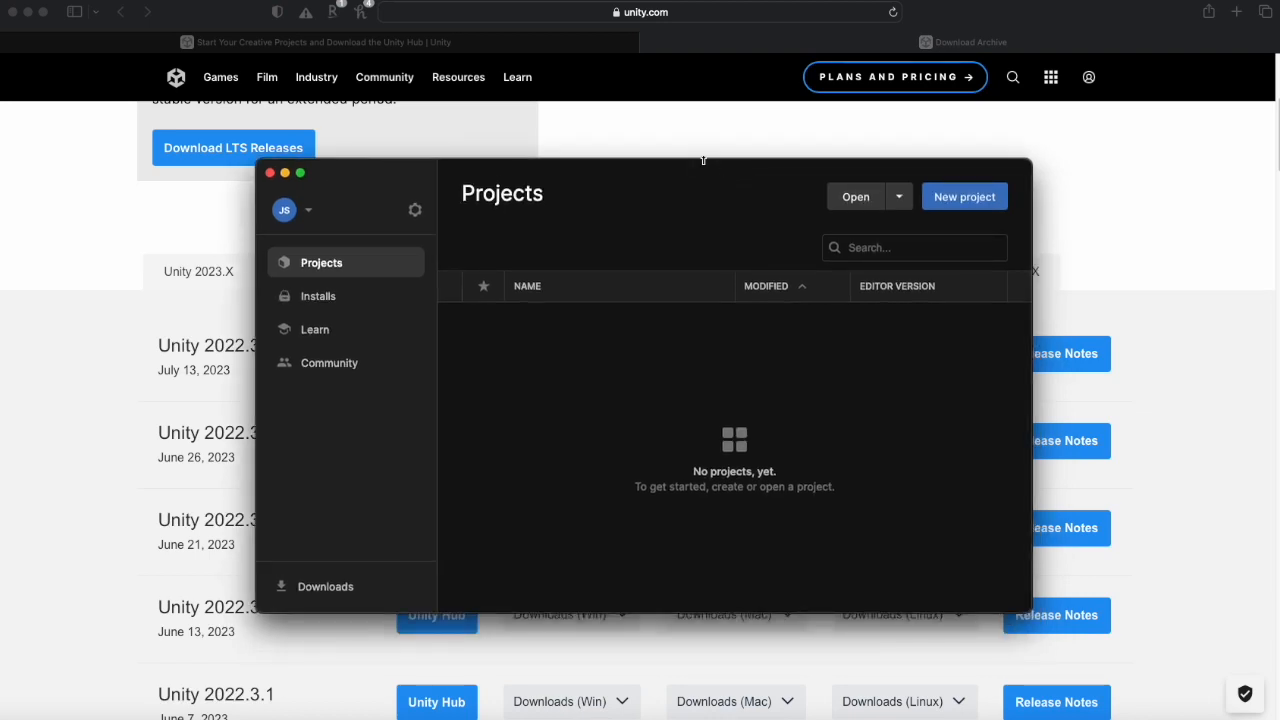
{"action": "mouse_move", "coordinate": [711, 171]}
{"action": "left_mouse_down"}
{"action": "mouse_move", "coordinate": [686, 157]}
{"action": "mouse_move", "coordinate": [689, 182]}
{"action": "left_mouse_up"}
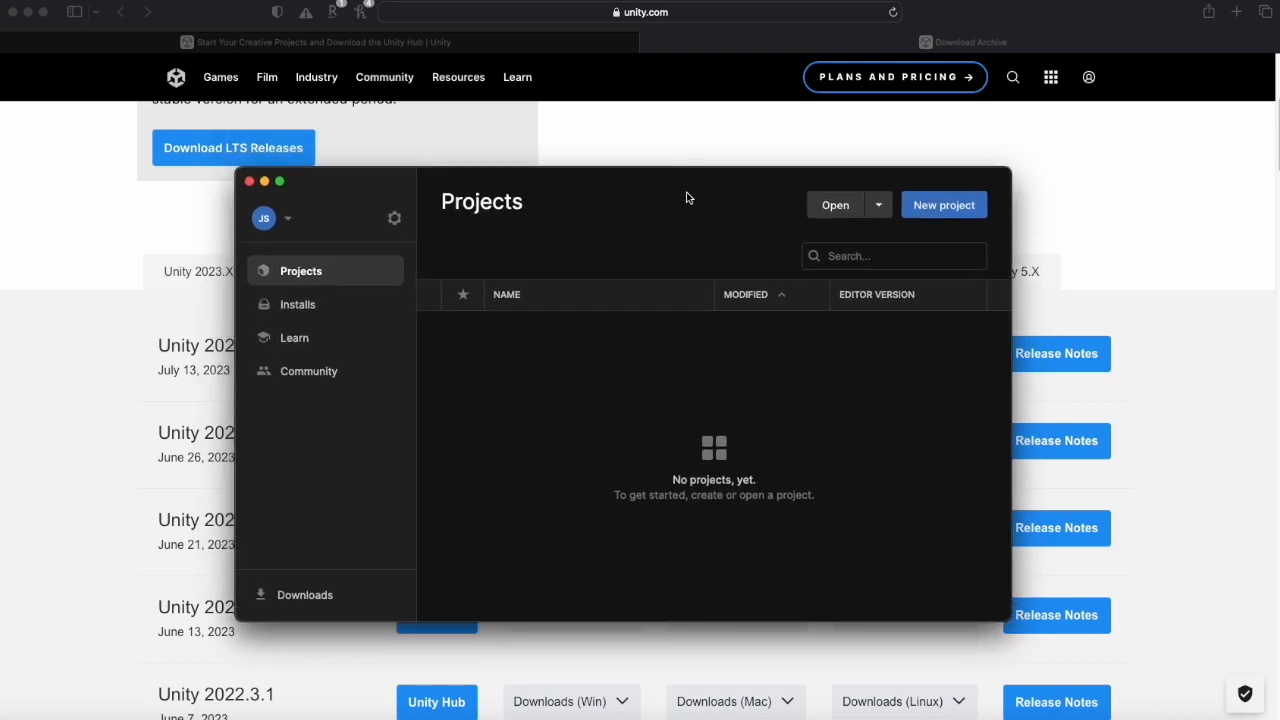
{"action": "left_click_drag", "start_coordinate": [674, 187], "coordinate": [688, 194]}
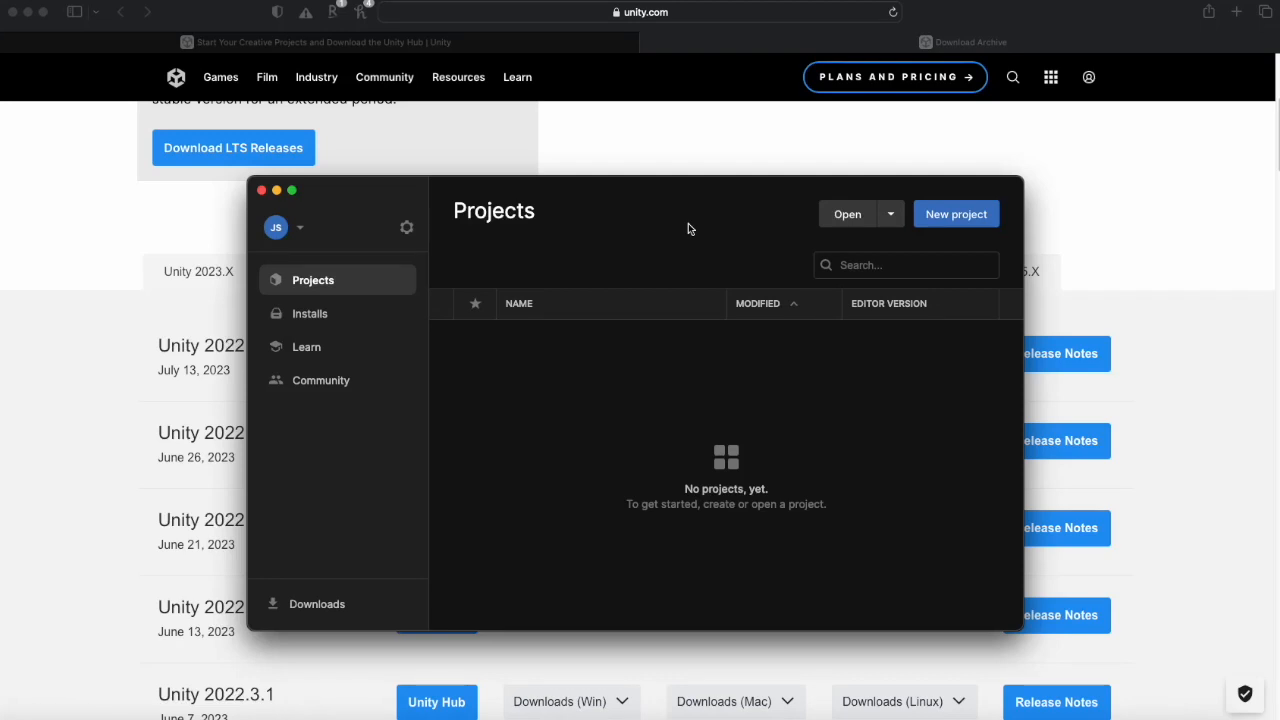
{"action": "left_click_drag", "start_coordinate": [774, 189], "coordinate": [755, 176]}
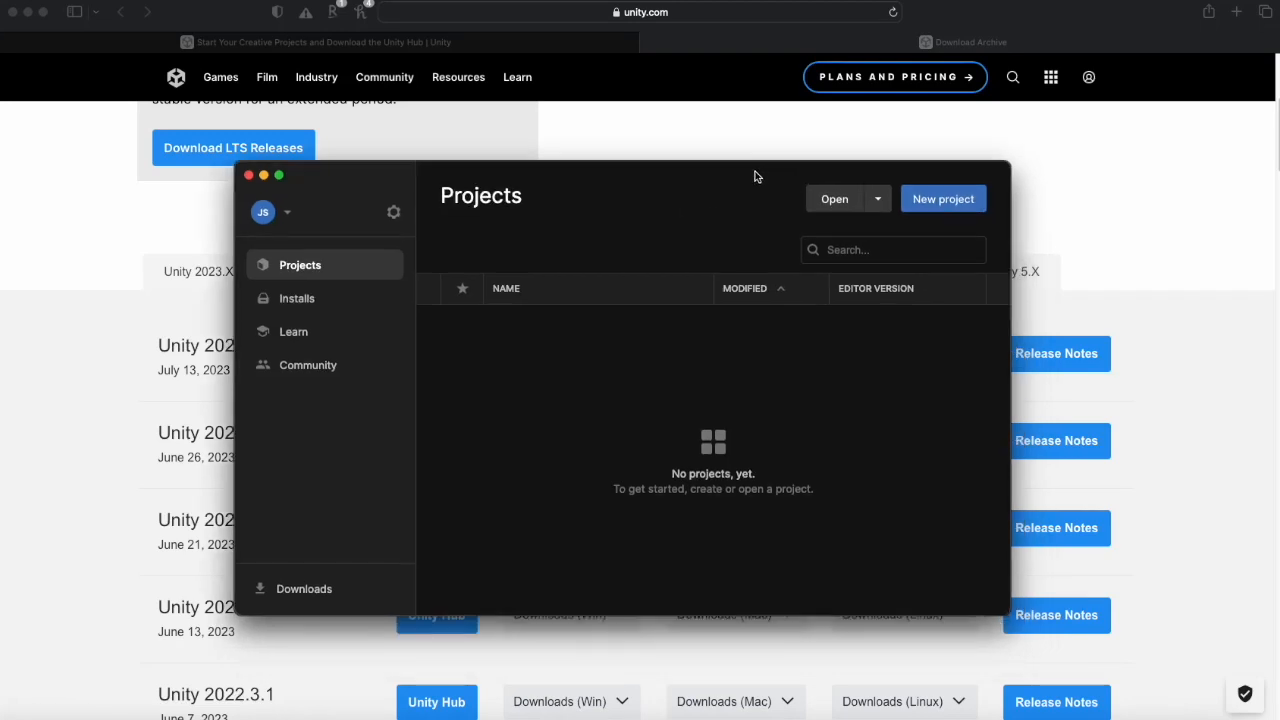
{"action": "mouse_move", "coordinate": [551, 183]}
{"action": "left_mouse_down"}
{"action": "mouse_move", "coordinate": [528, 202]}
{"action": "mouse_move", "coordinate": [552, 192]}
{"action": "left_mouse_up"}
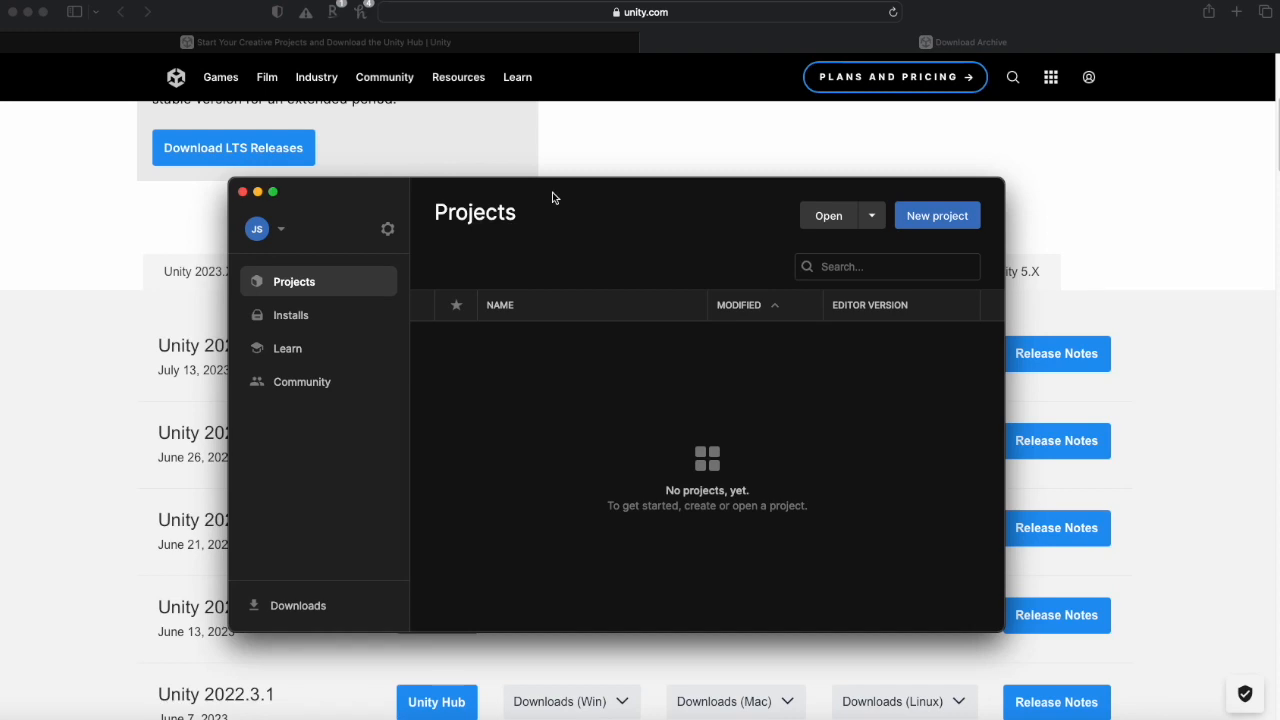
{"action": "left_click_drag", "start_coordinate": [552, 197], "coordinate": [588, 205]}
{"action": "left_click_drag", "start_coordinate": [408, 213], "coordinate": [411, 199]}
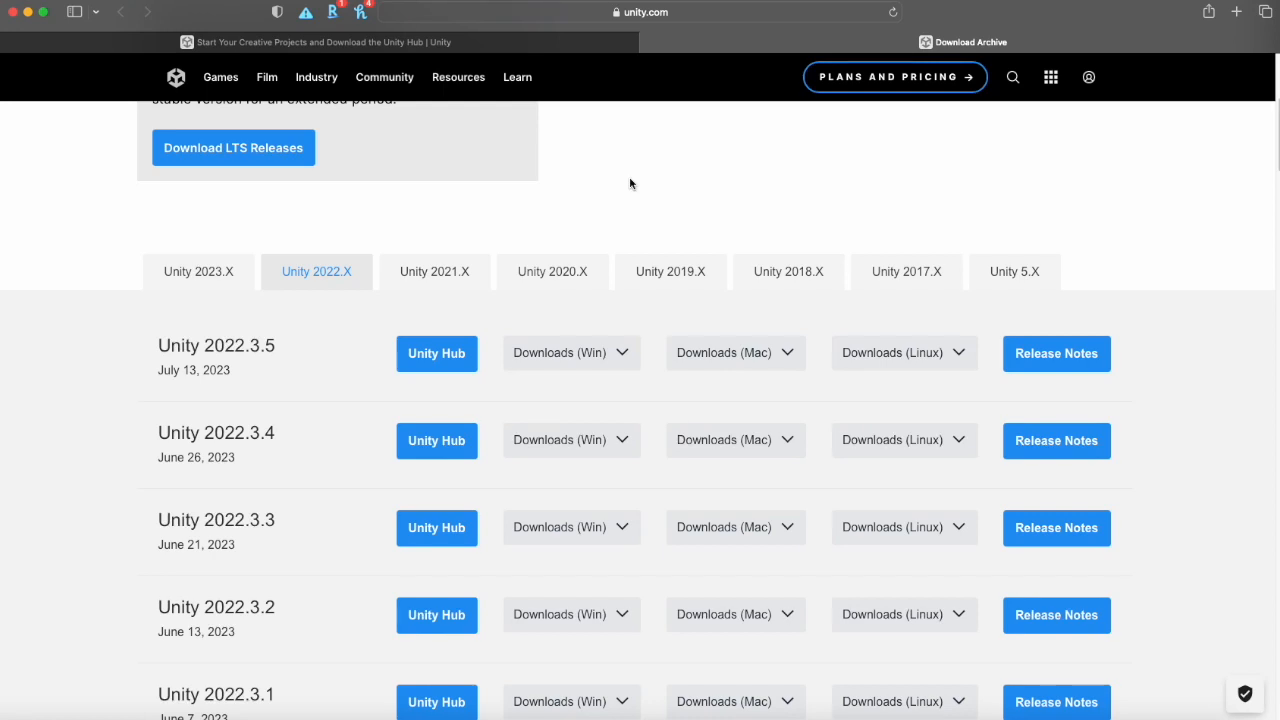
- Launch Visual Studio through Spotlight Search by searching for "visual" and opening the Visual Studio app
{"action": "key", "text": "super+space"}
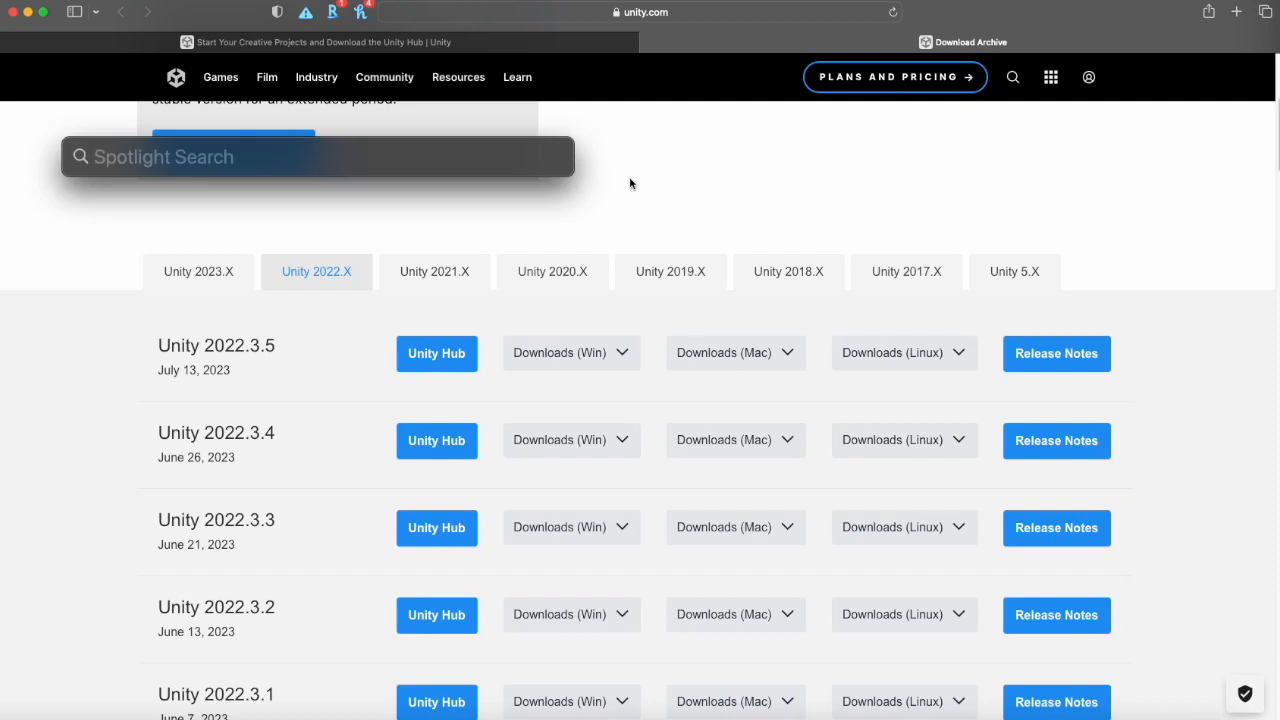
{"action": "type", "text": "visual"}
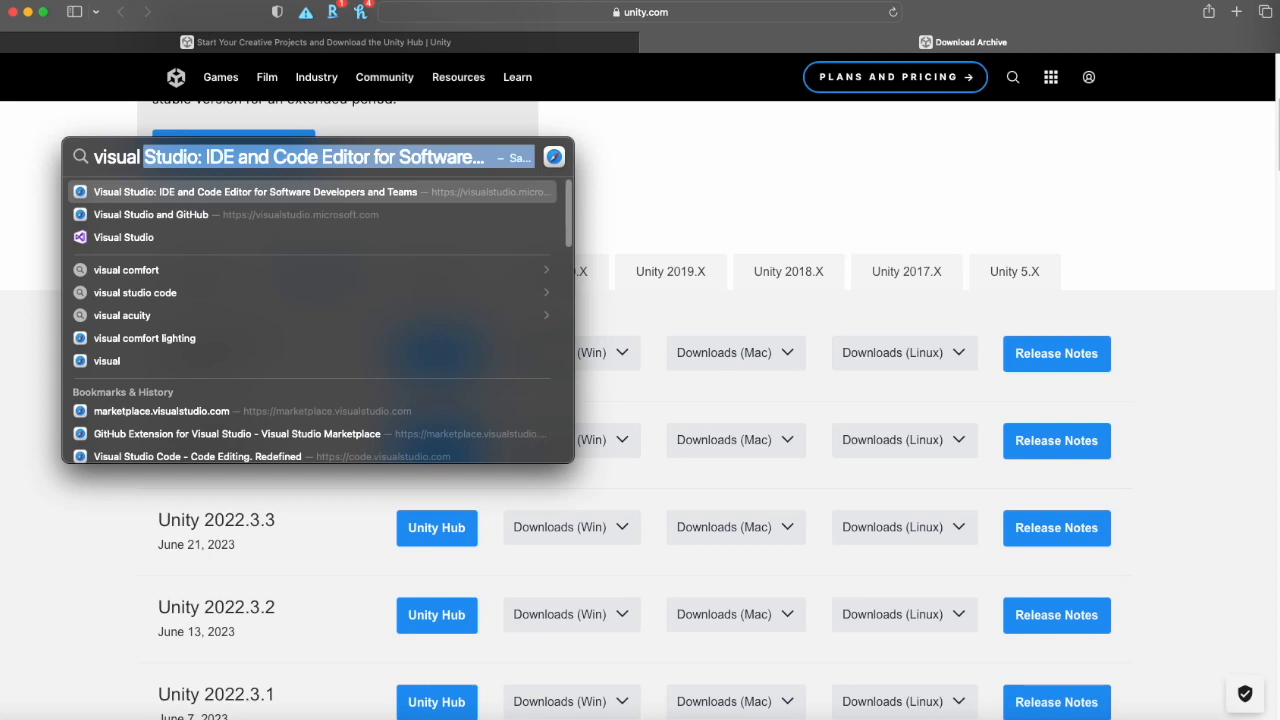
{"action": "key", "text": "Down"}
{"action": "key", "text": "Down"}
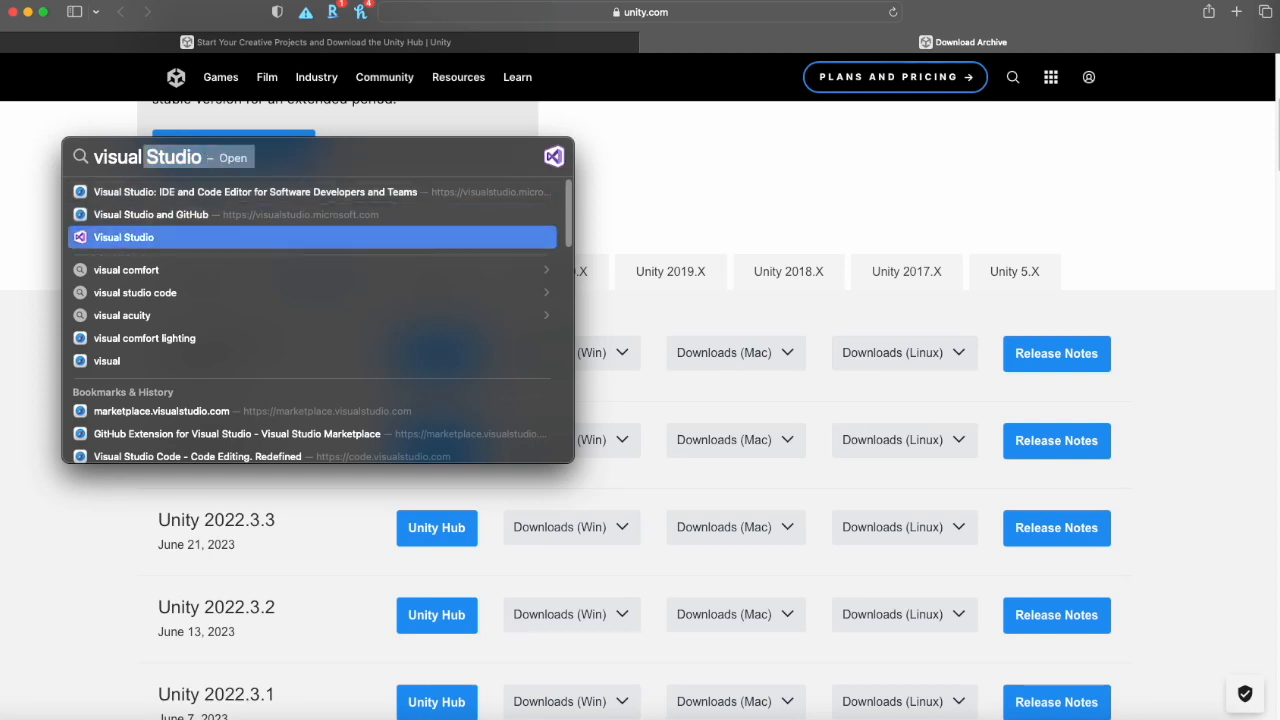
{"action": "left_click", "coordinate": [106, 238]}
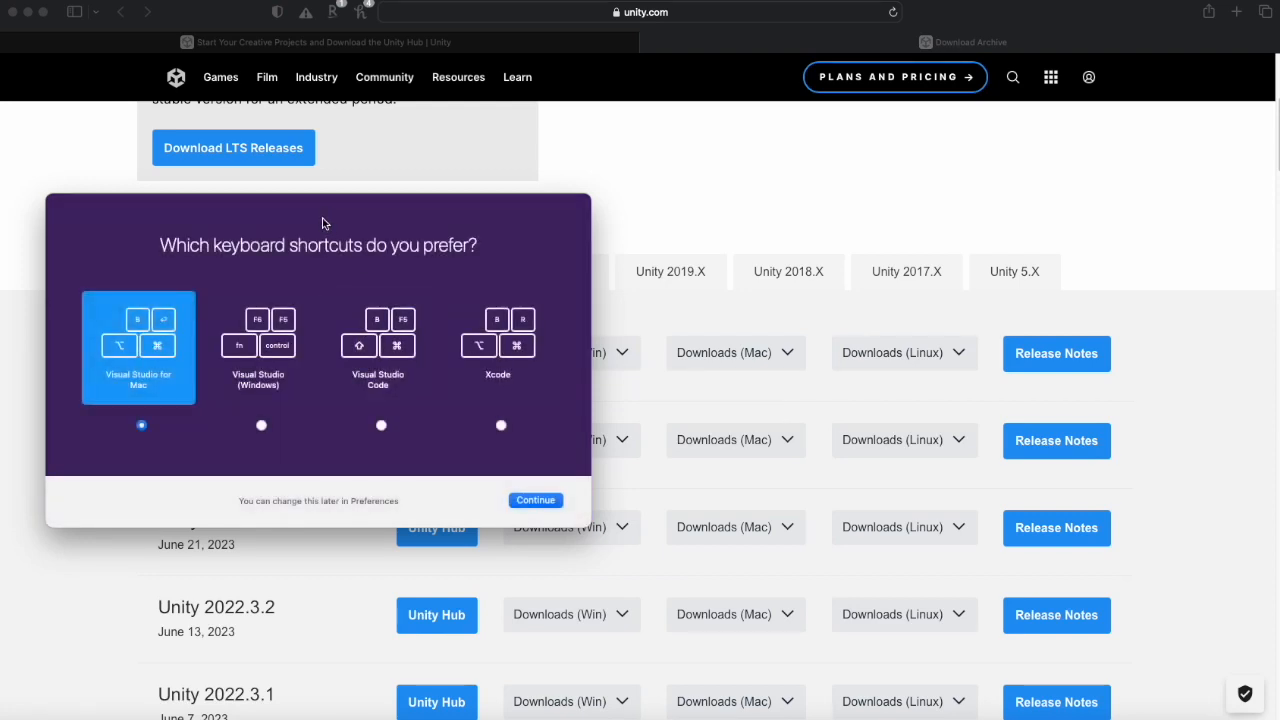
- Keep the Visual Studio for Mac keyboard shortcuts preset and continue to the Visual Studio 2019 for Mac start window
{"action": "left_click_drag", "start_coordinate": [325, 212], "coordinate": [642, 205]}
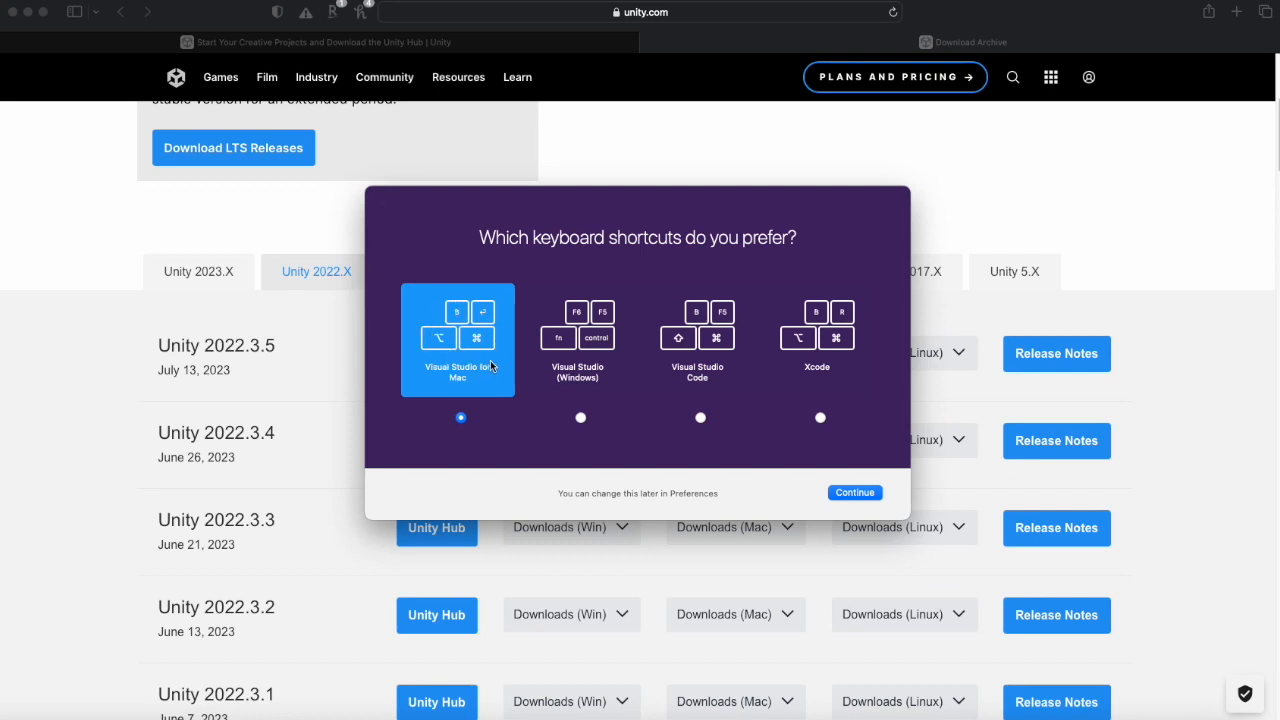
{"action": "left_click", "coordinate": [855, 493]}
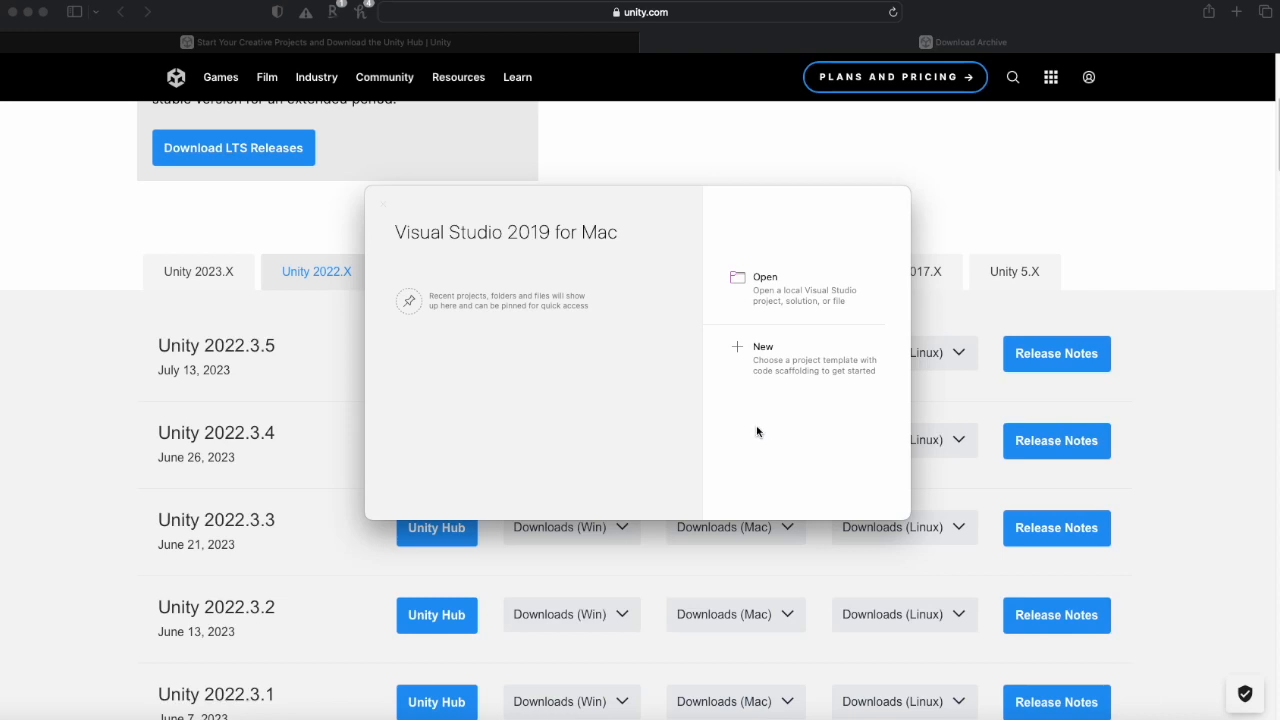
{"action": "left_click_drag", "start_coordinate": [660, 203], "coordinate": [673, 209]}
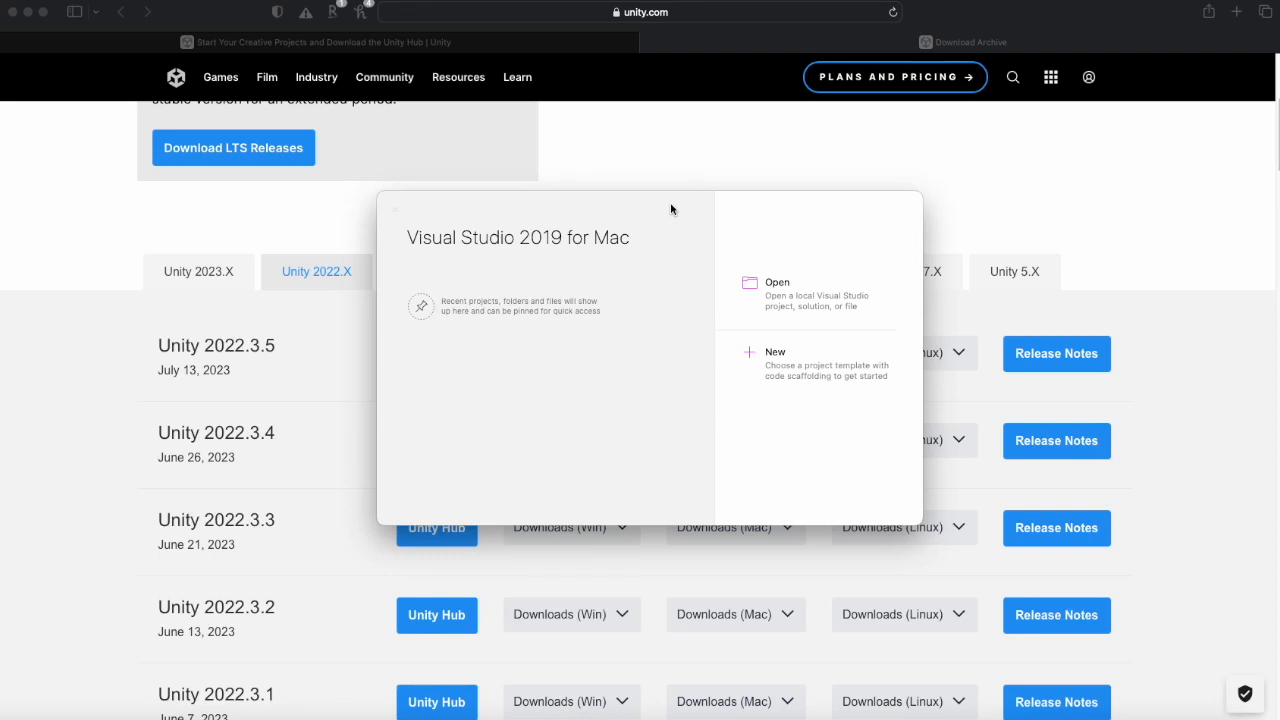
{"action": "left_click_drag", "start_coordinate": [649, 206], "coordinate": [669, 228]}
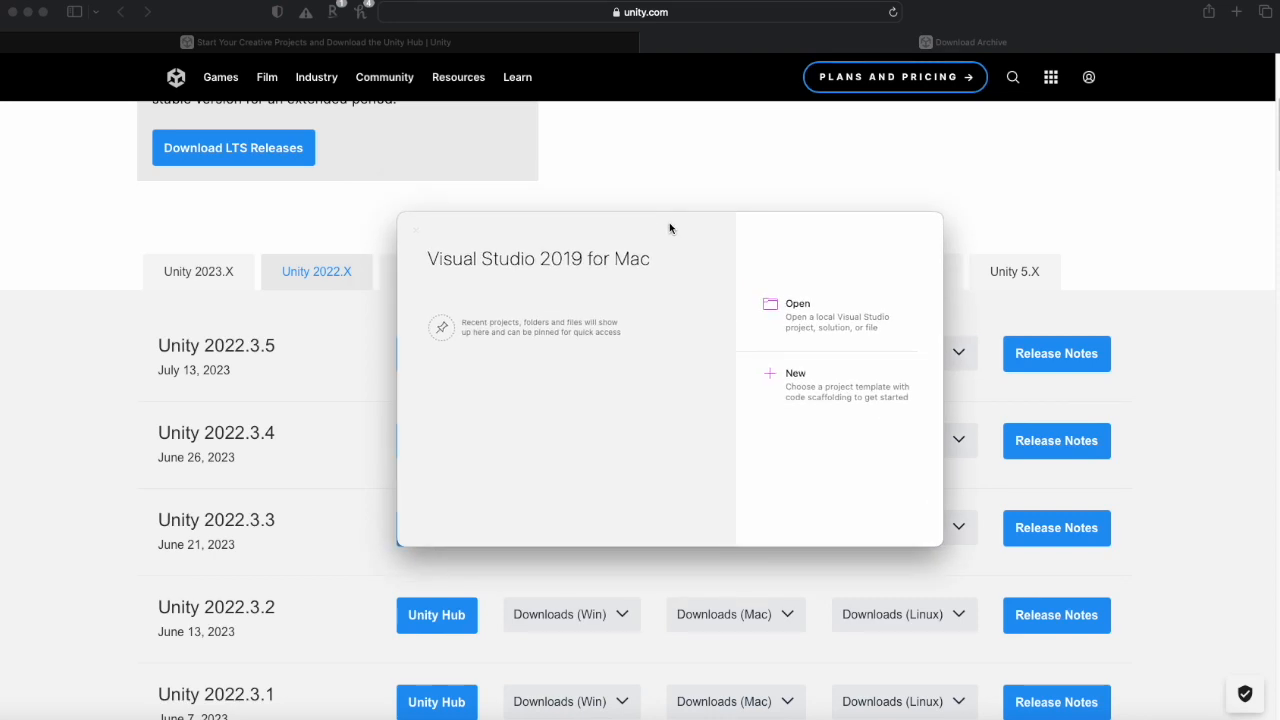